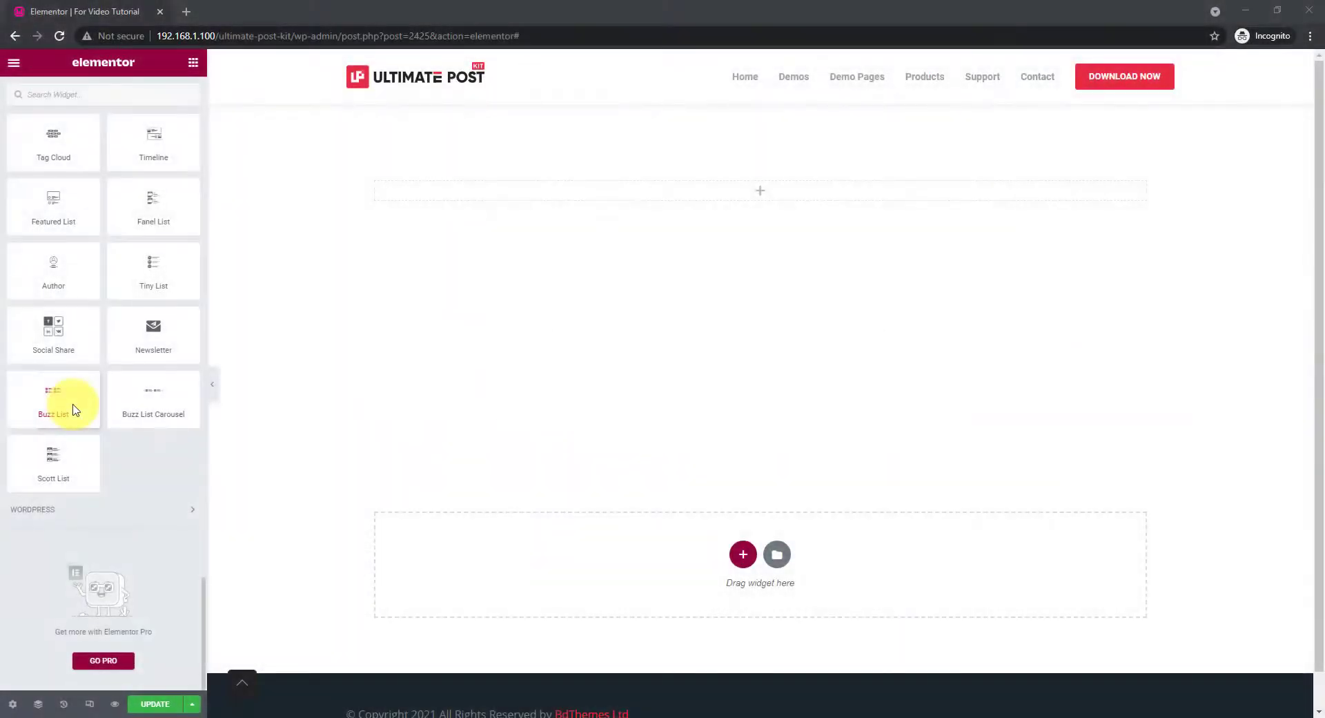
Step: Add the Buzz List widget to the empty section of the page
{"action": "left_click_drag", "start_coordinate": [74, 410], "coordinate": [786, 197]}
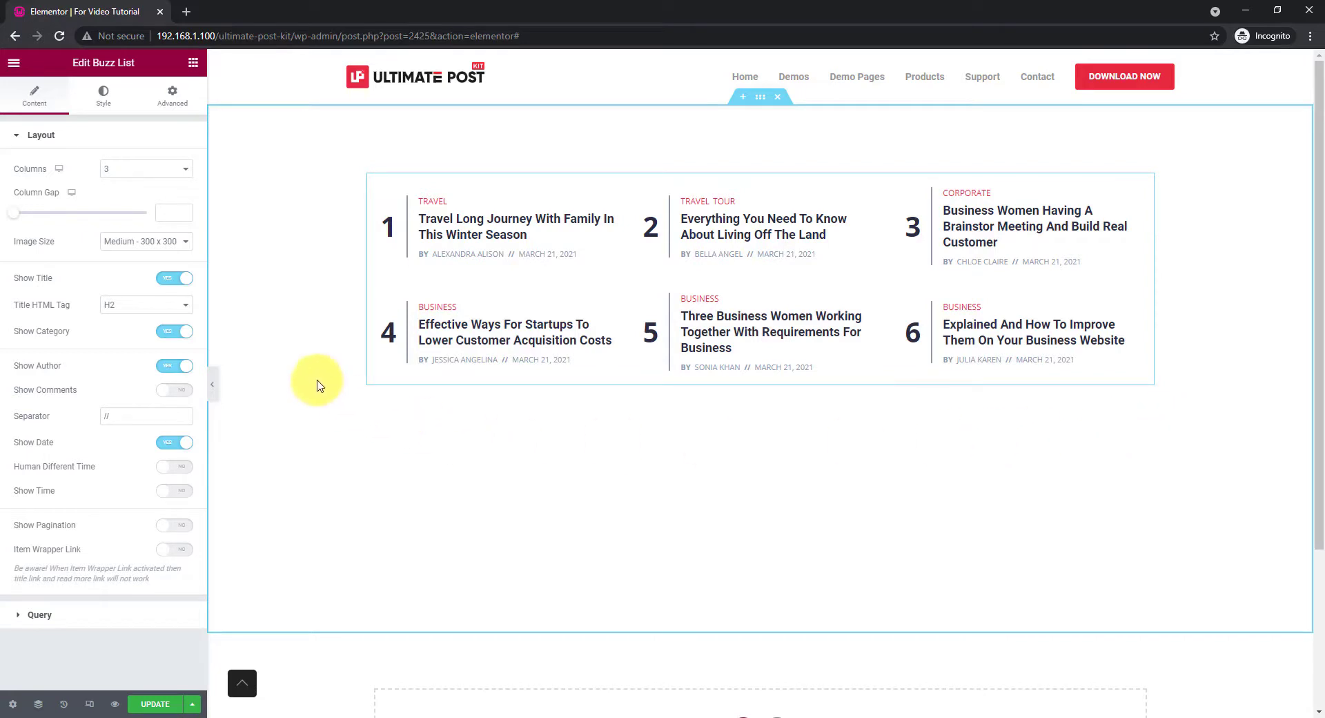
Step: Try a one-column layout and hidden authors on the Buzz List, restoring 3 columns and shown authors
{"action": "left_click", "coordinate": [144, 170]}
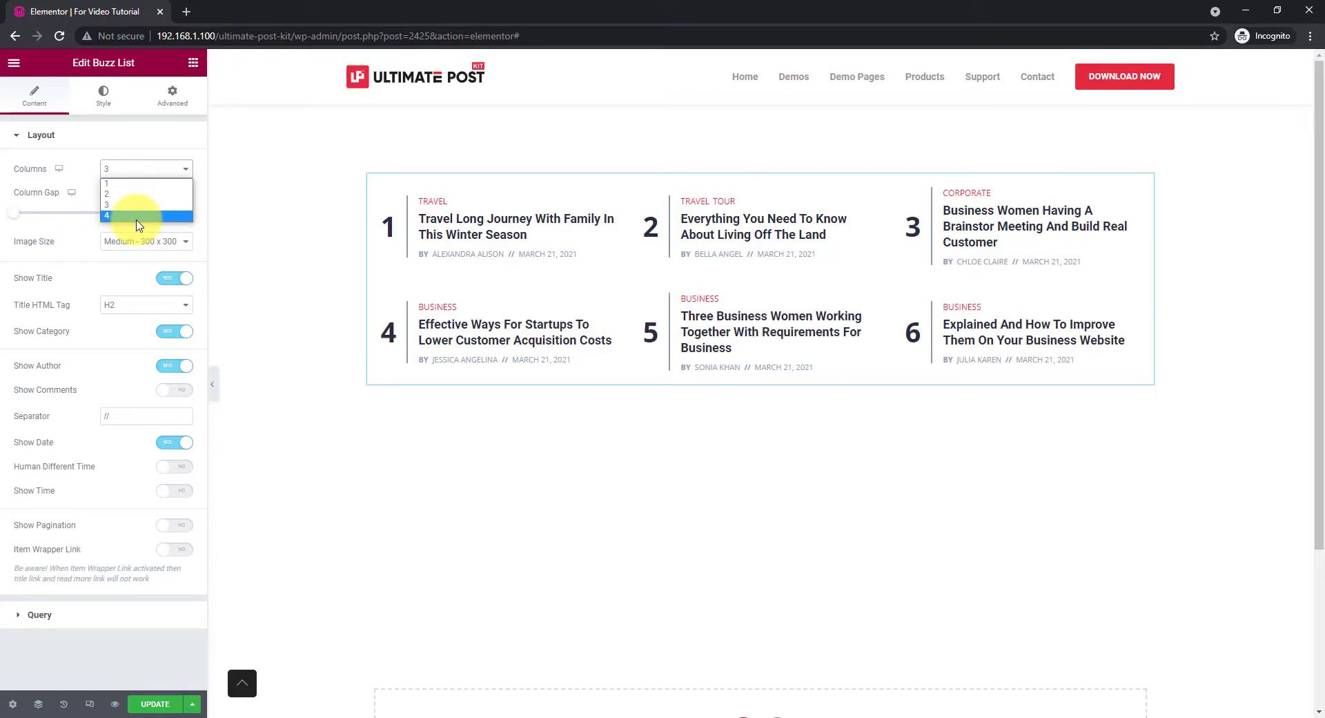
{"action": "left_click", "coordinate": [140, 184]}
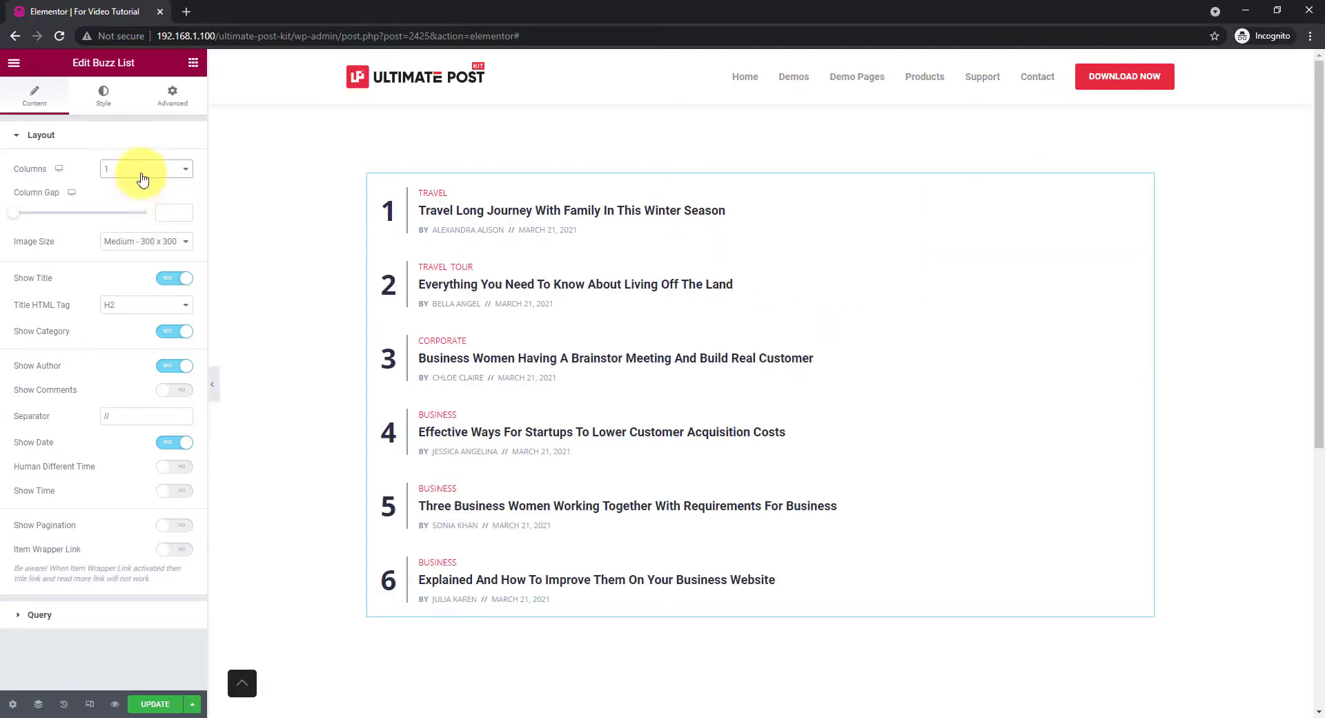
{"action": "left_click", "coordinate": [142, 178]}
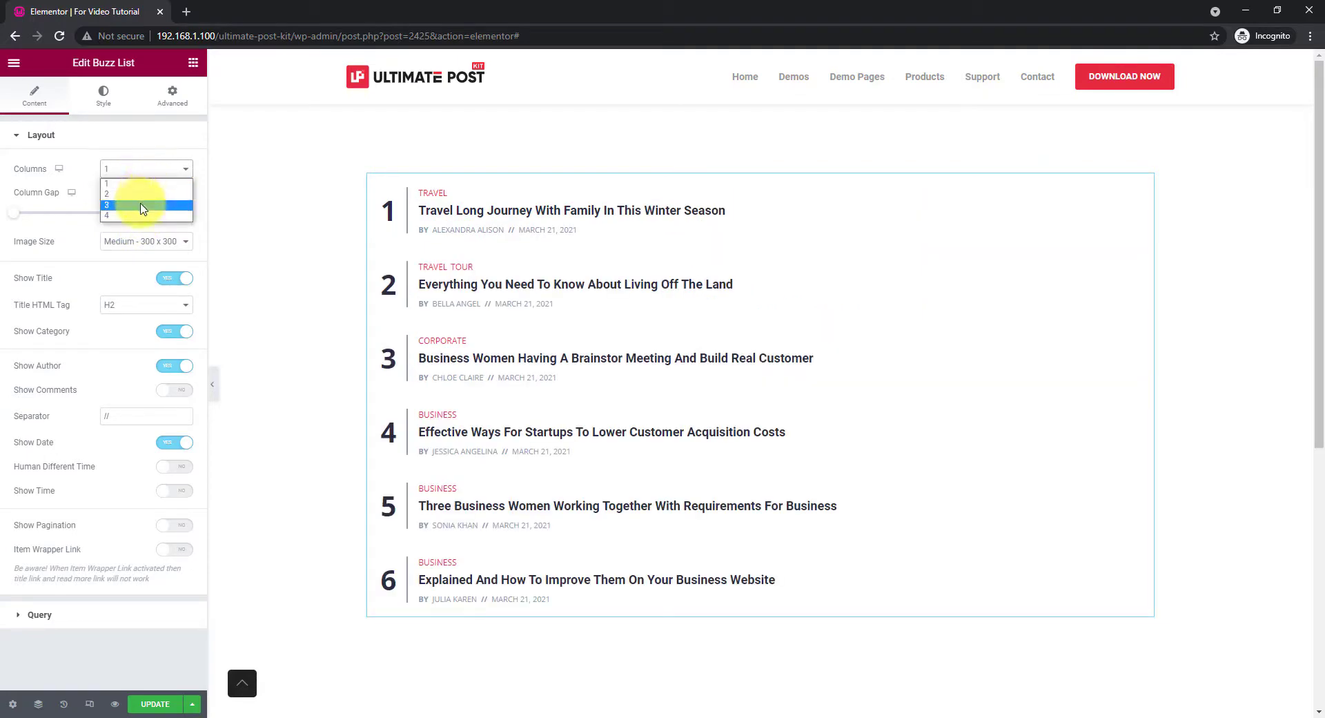
{"action": "left_click", "coordinate": [143, 205]}
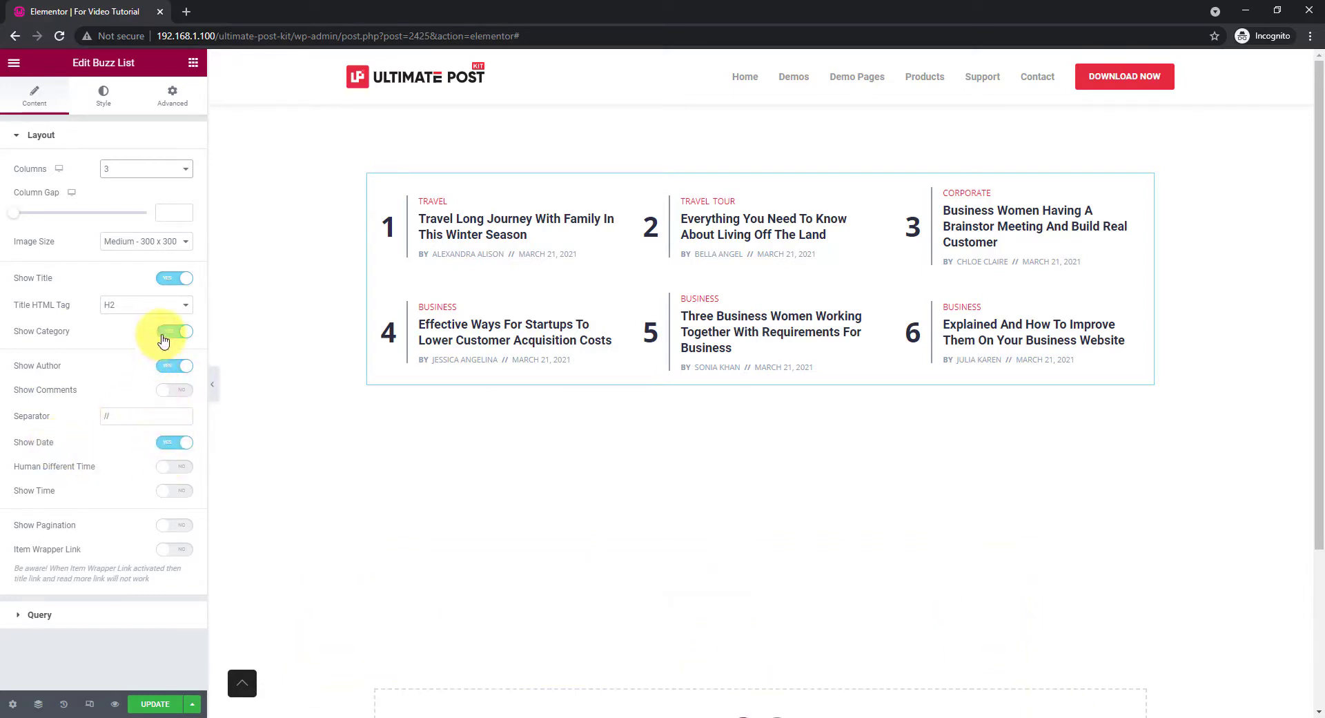
{"action": "left_click", "coordinate": [167, 369]}
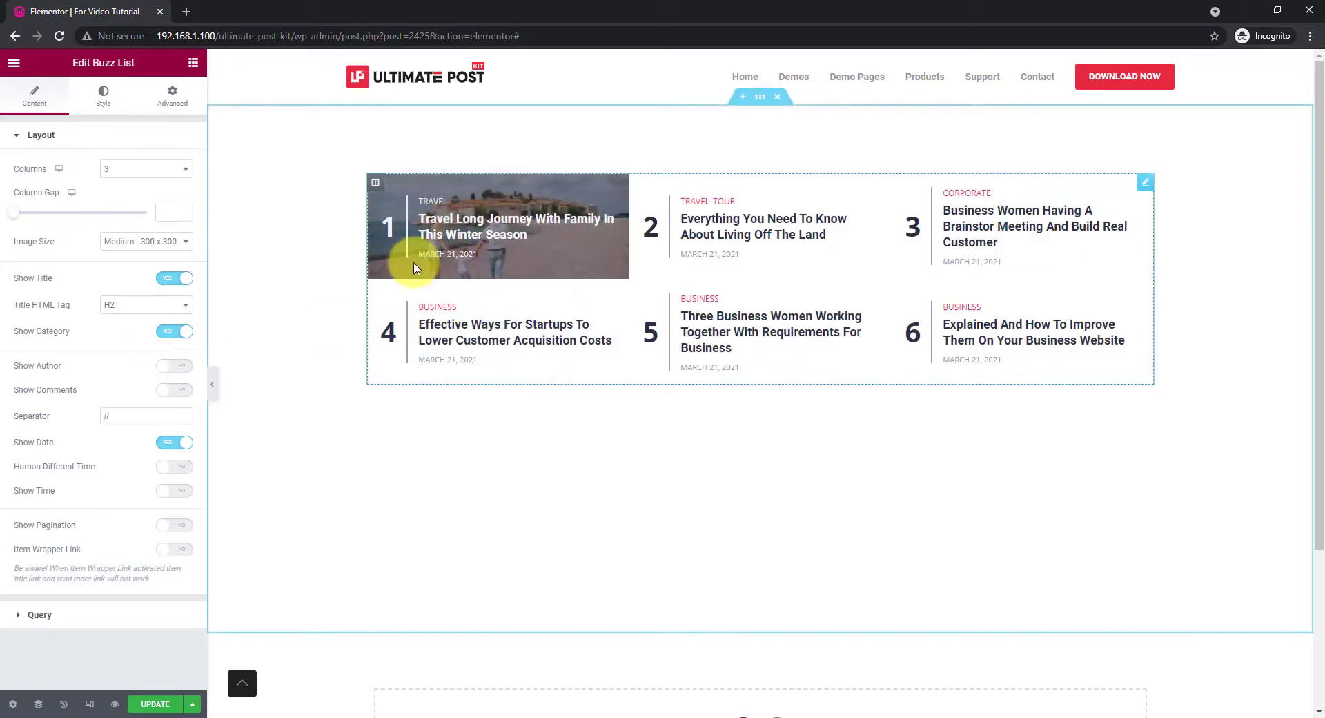
{"action": "left_click", "coordinate": [185, 375]}
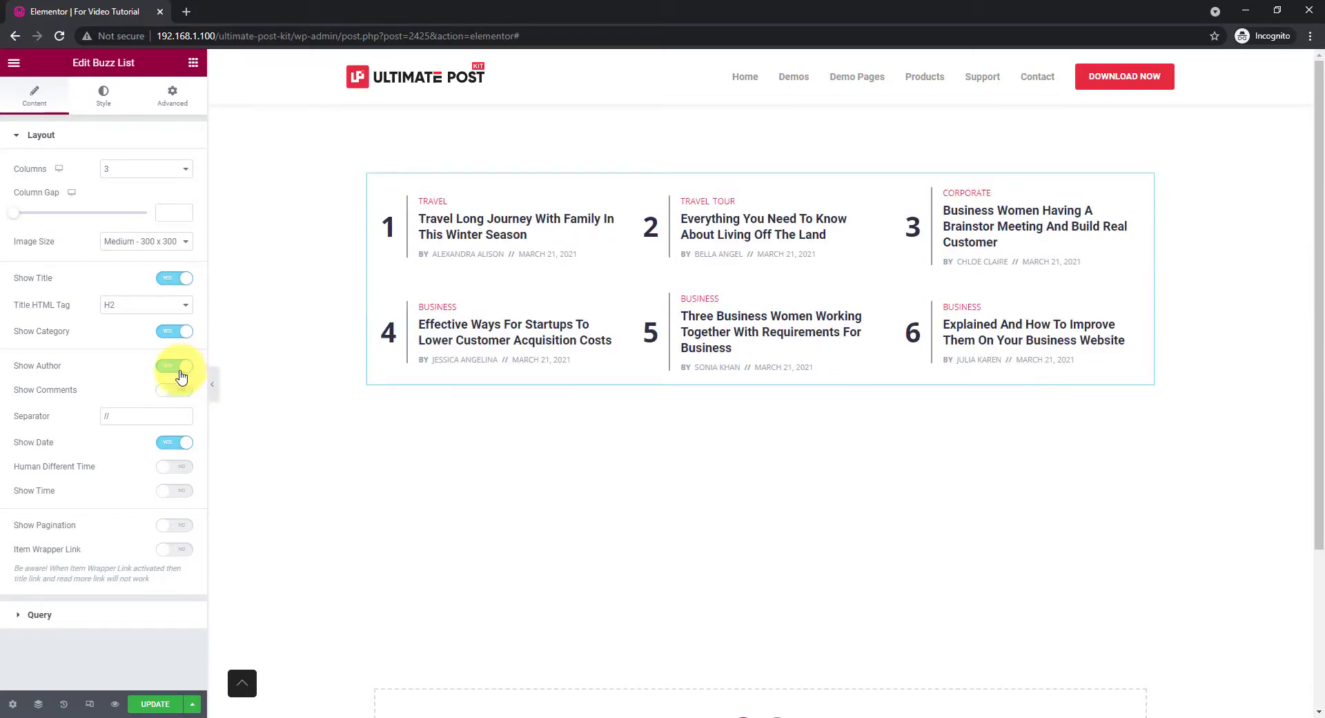
Step: Turn on Human Different Time for the post dates, and try pagination before switching it off again
{"action": "left_click", "coordinate": [184, 469]}
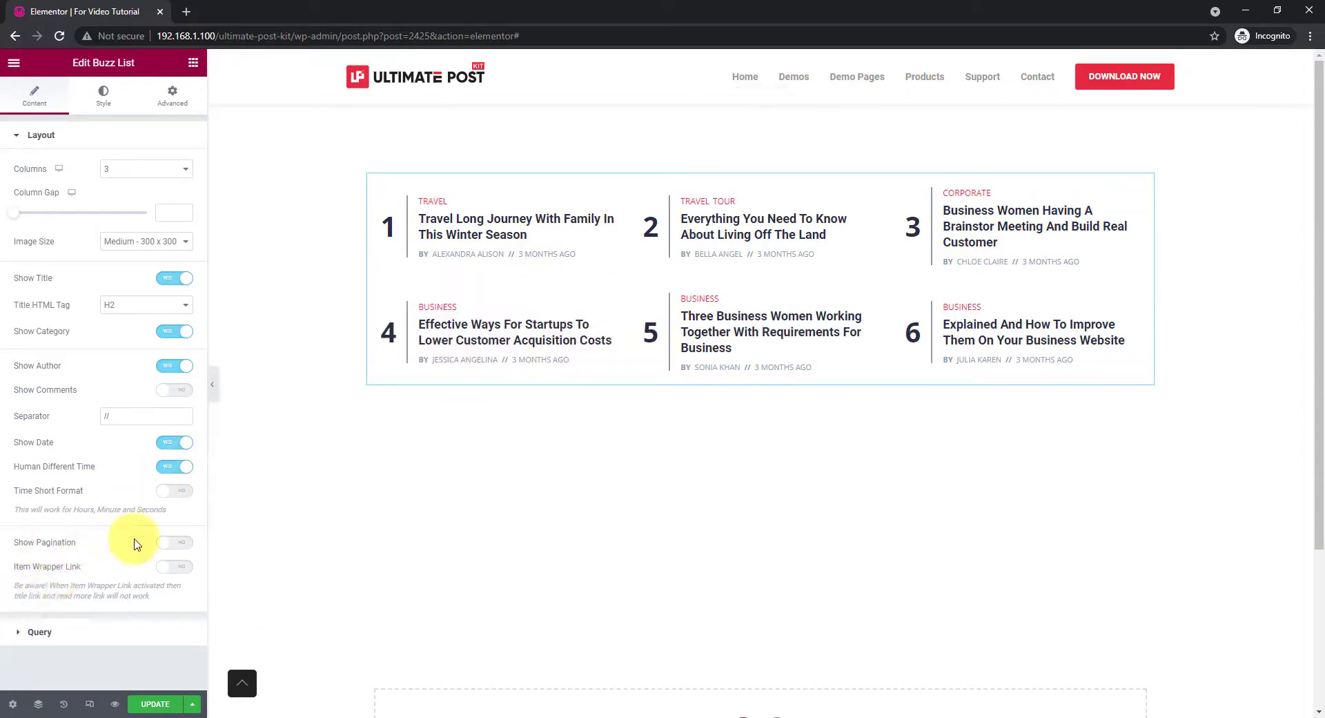
{"action": "left_click", "coordinate": [181, 547]}
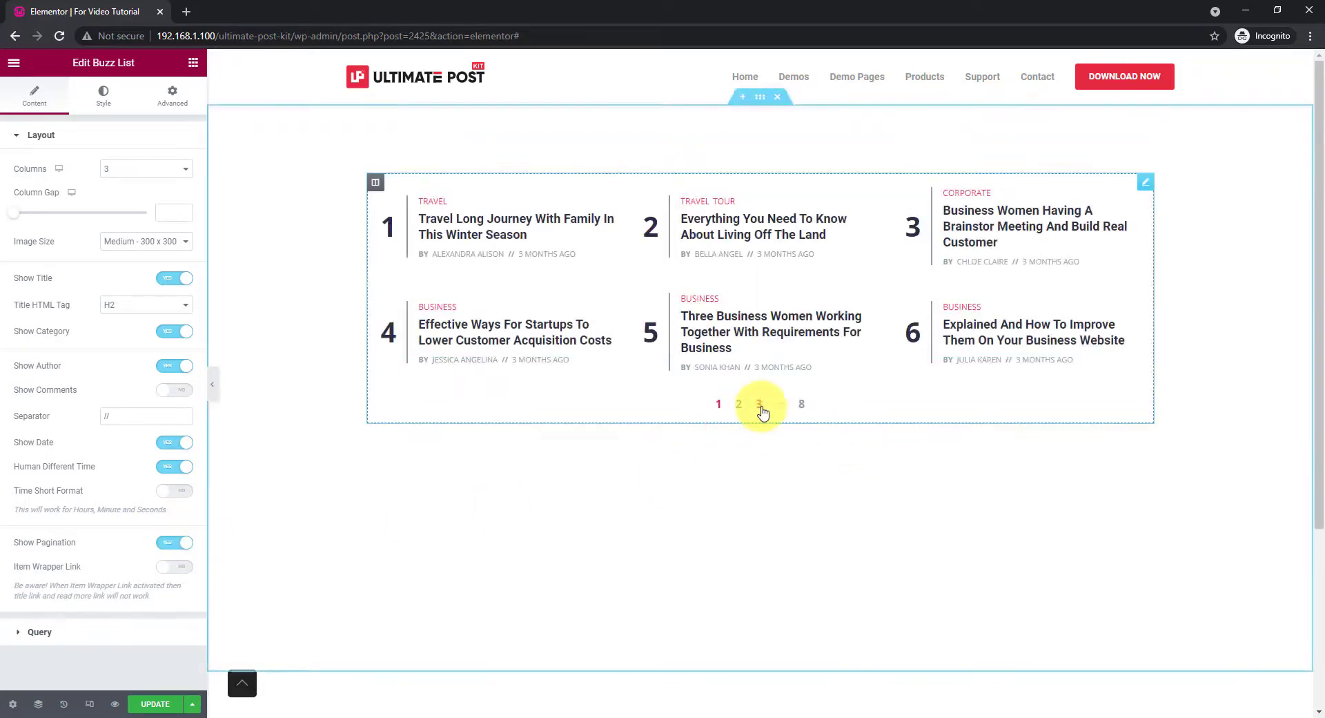
{"action": "left_click", "coordinate": [178, 548]}
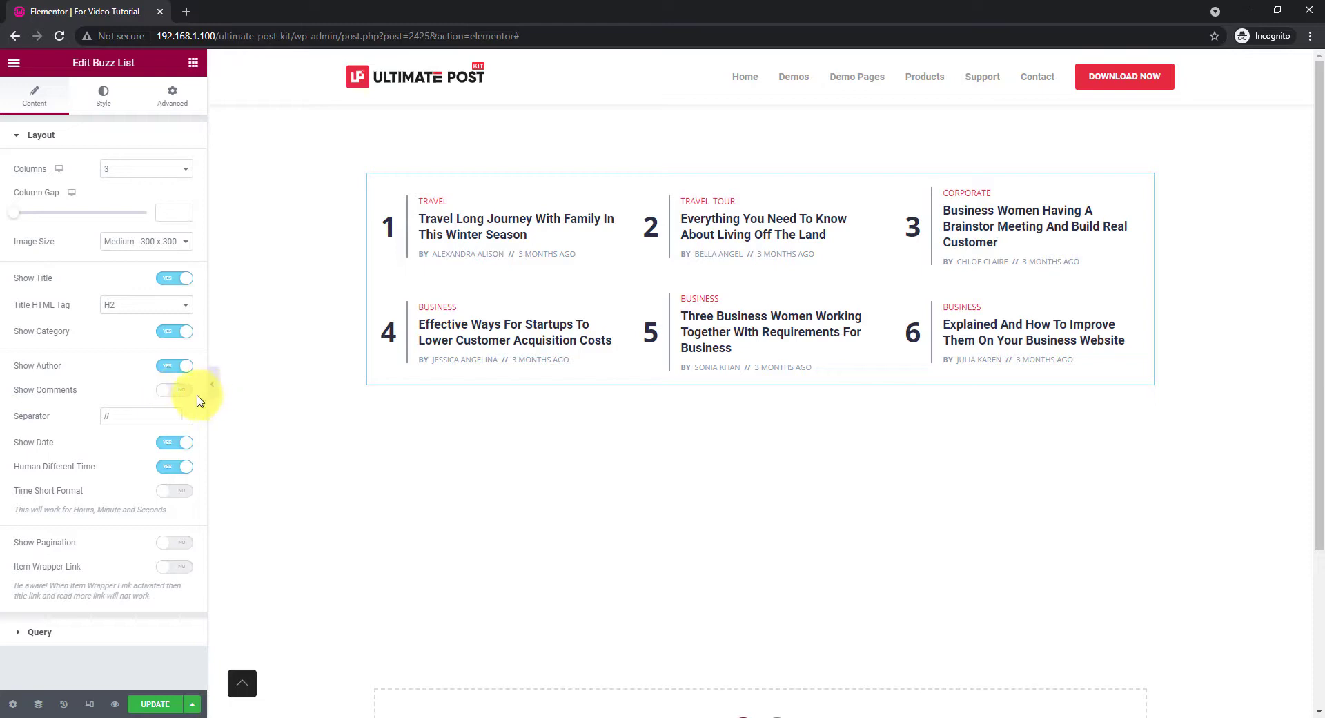
Step: Set the query's item limit to 9 and look through the available post categories without choosing one
{"action": "left_click", "coordinate": [102, 638]}
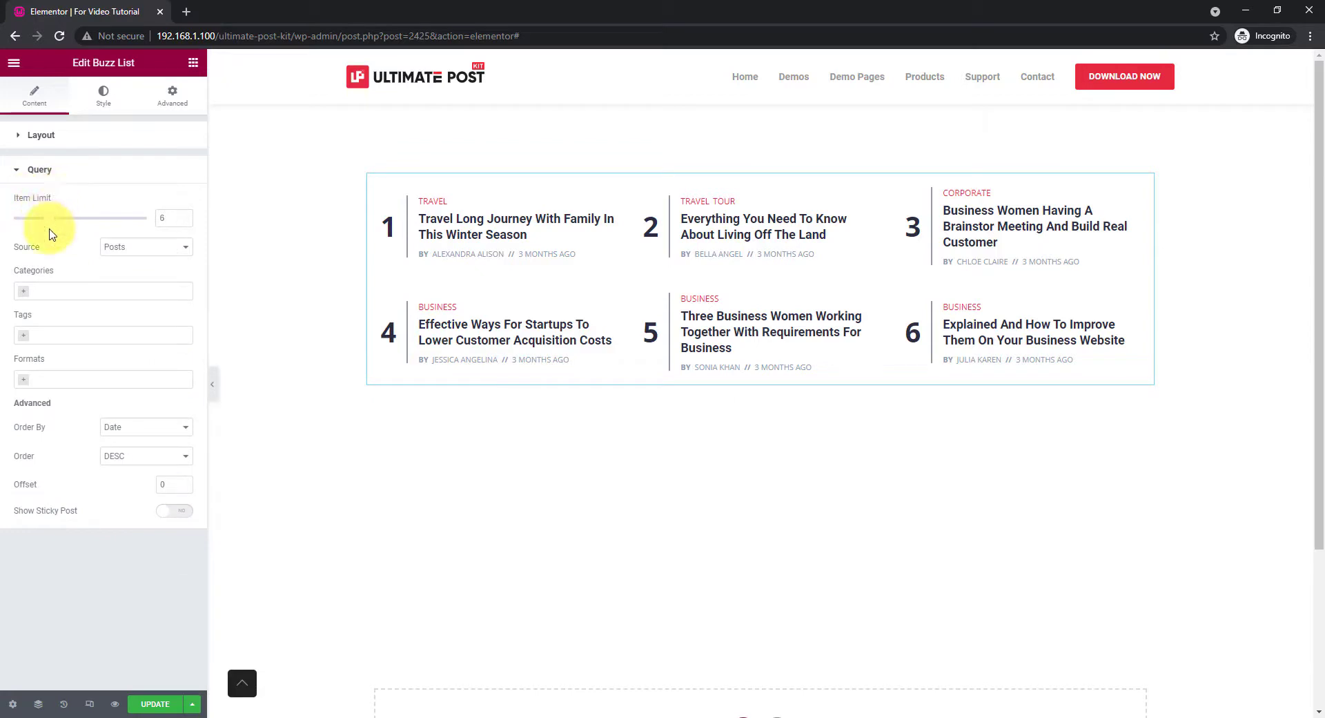
{"action": "left_click_drag", "start_coordinate": [46, 220], "coordinate": [58, 220]}
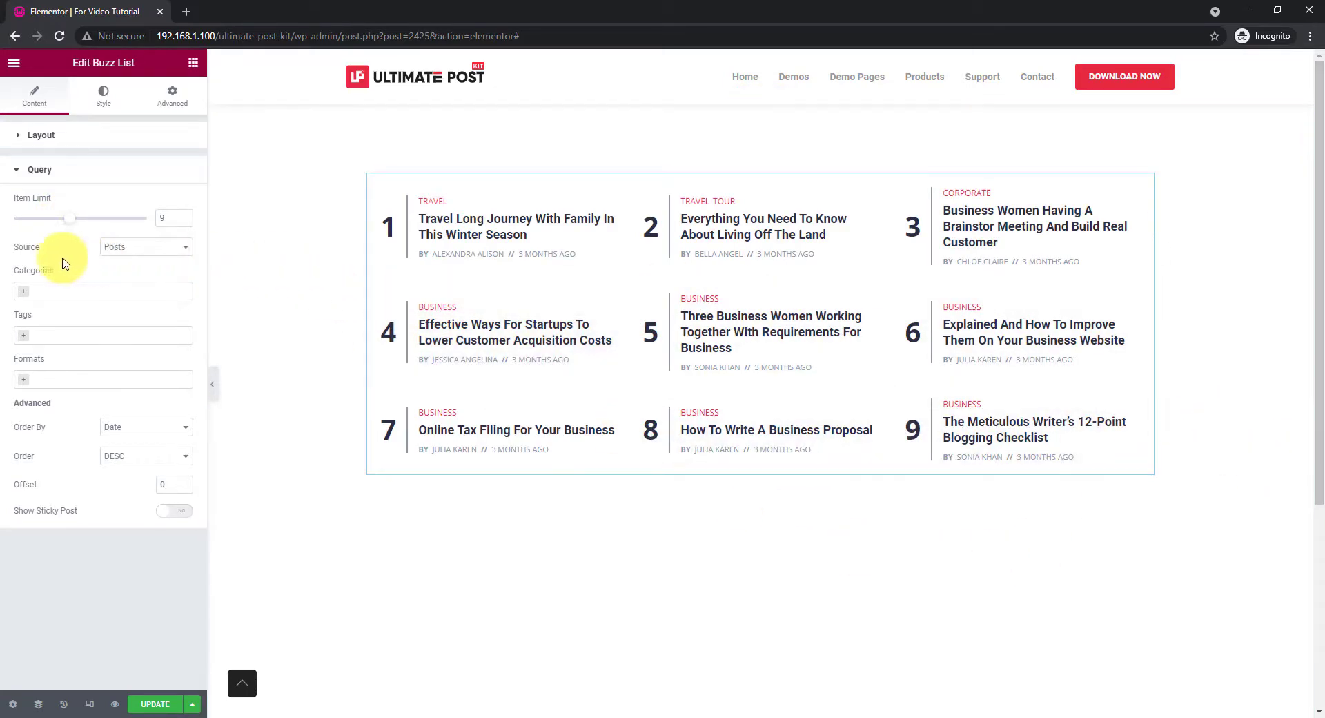
{"action": "left_click", "coordinate": [23, 295]}
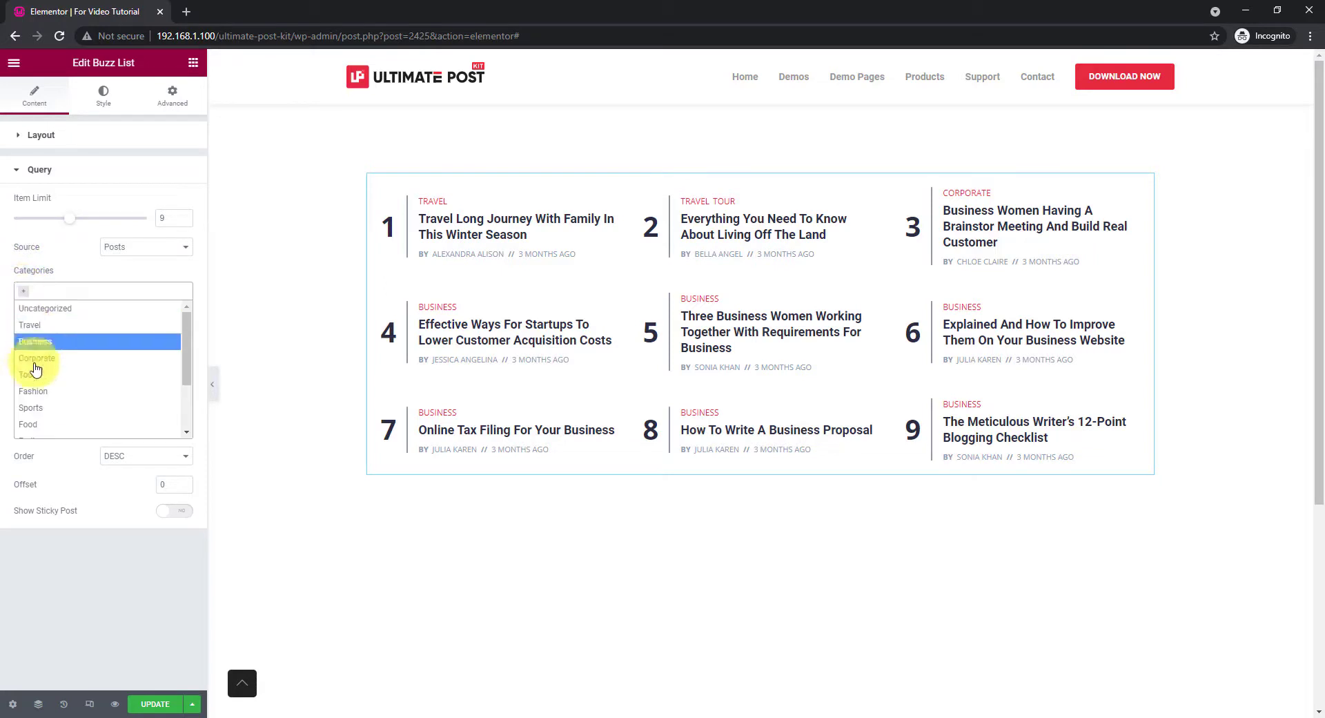
{"action": "scroll", "coordinate": [59, 361], "scroll_direction": "down", "scroll_amount": 3}
{"action": "scroll", "coordinate": [69, 400], "scroll_direction": "up", "scroll_amount": 5}
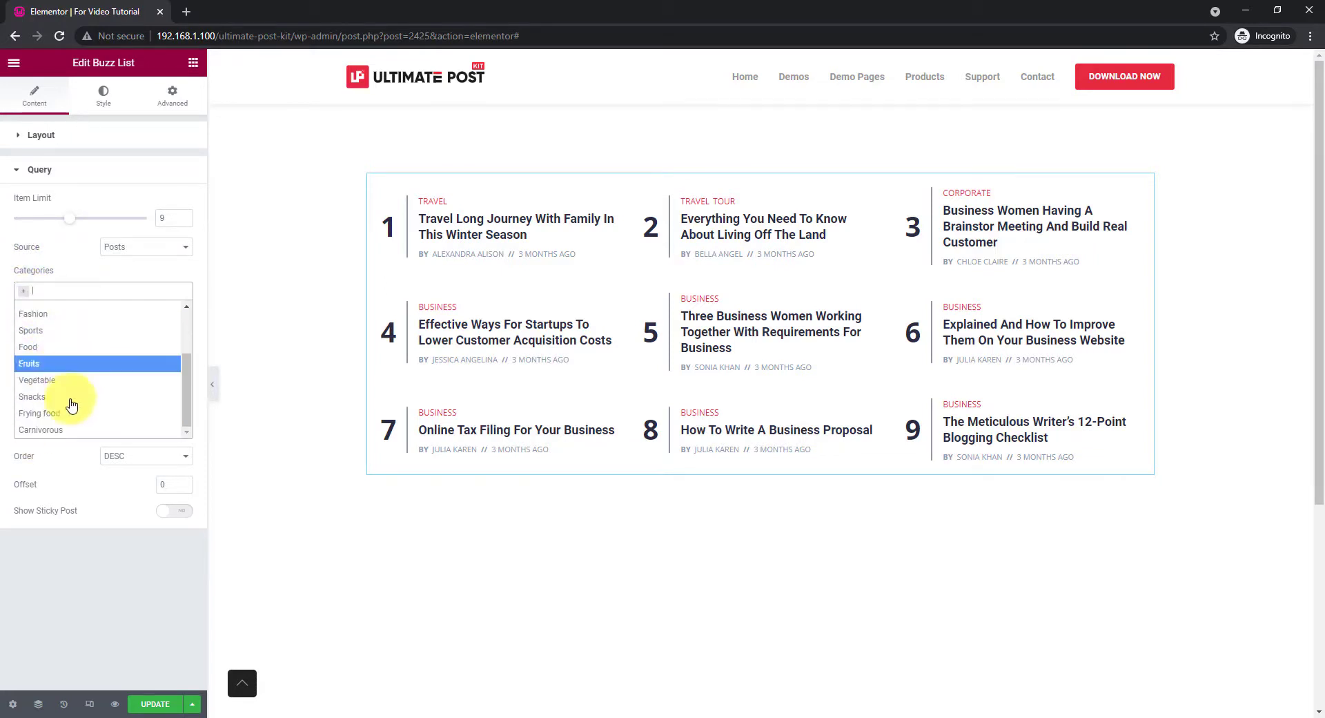
{"action": "left_click", "coordinate": [78, 278]}
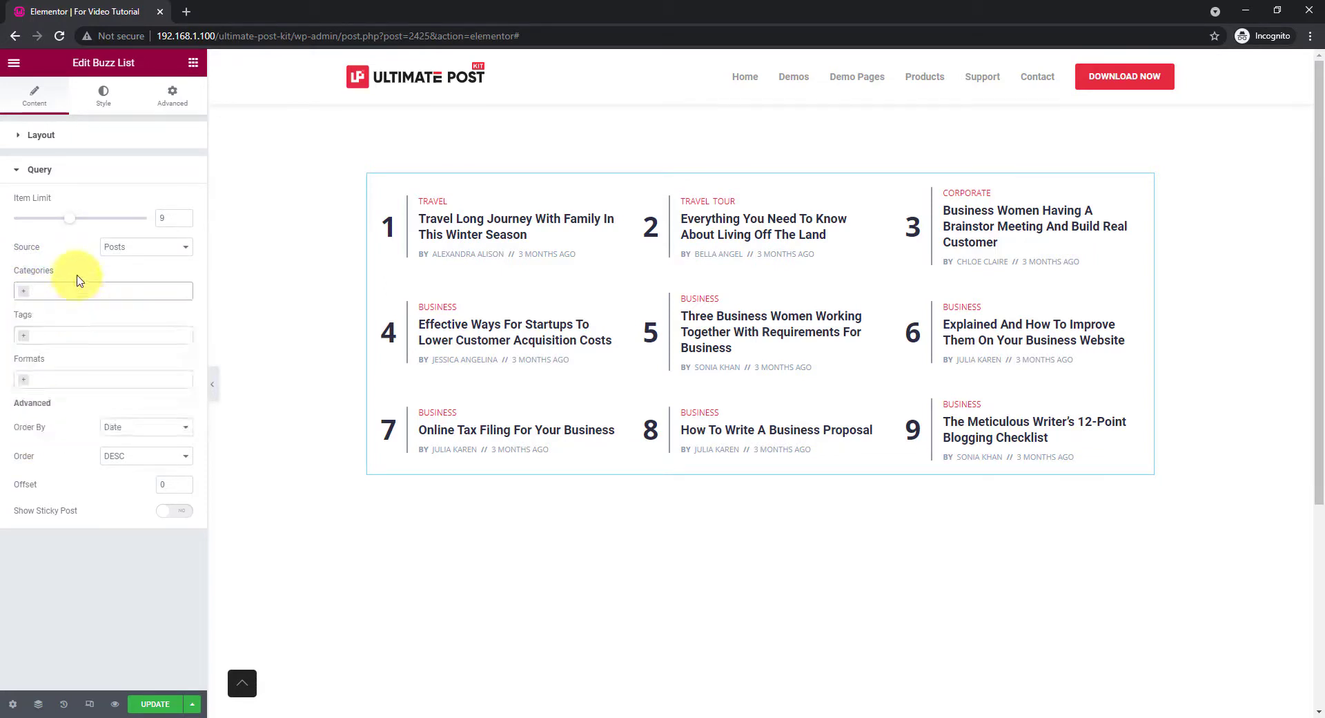
Step: Give the list items a Solid border with a width of 1 on all sides
{"action": "left_click", "coordinate": [102, 110]}
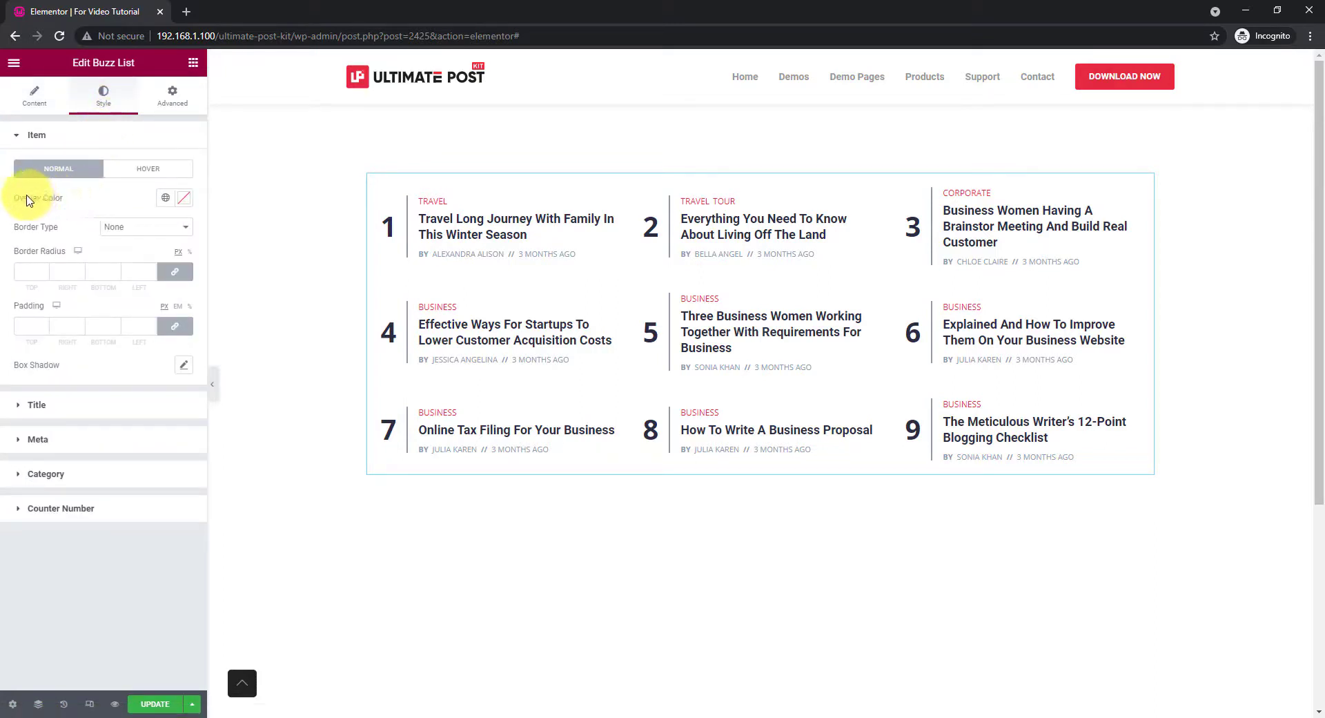
{"action": "left_click", "coordinate": [136, 236]}
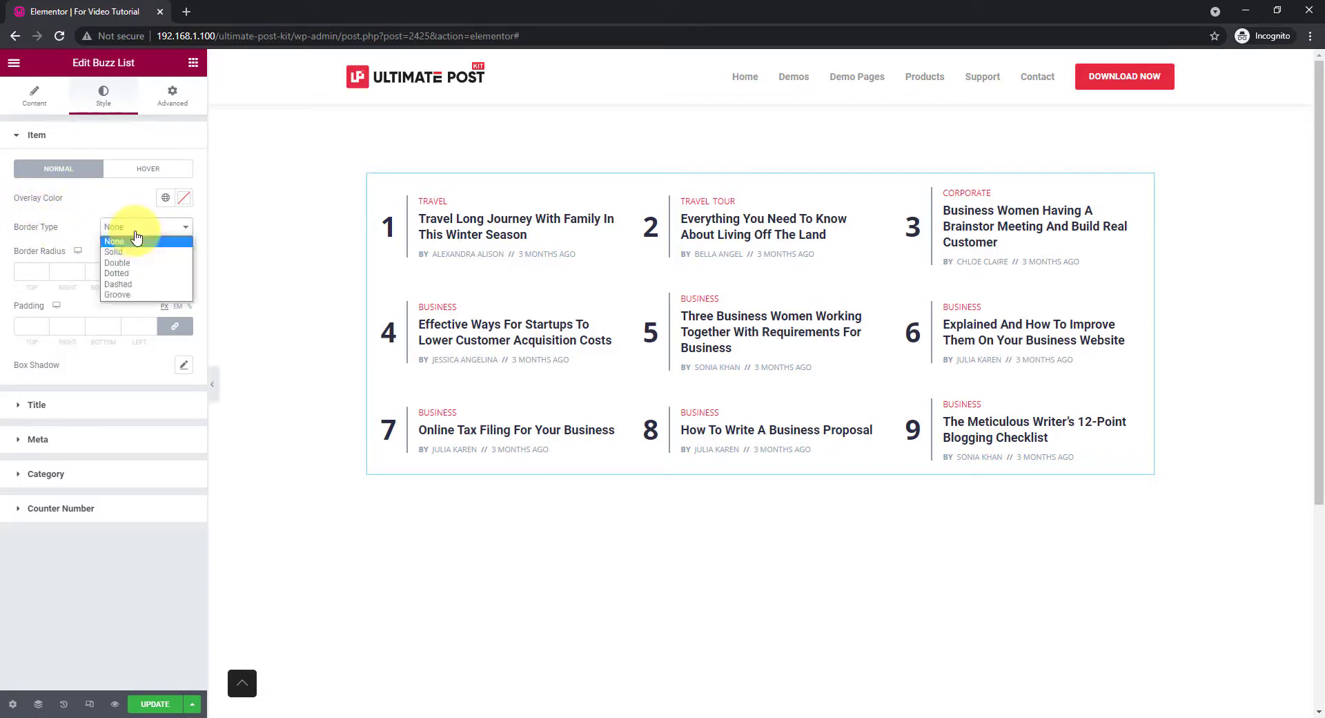
{"action": "left_click", "coordinate": [126, 257]}
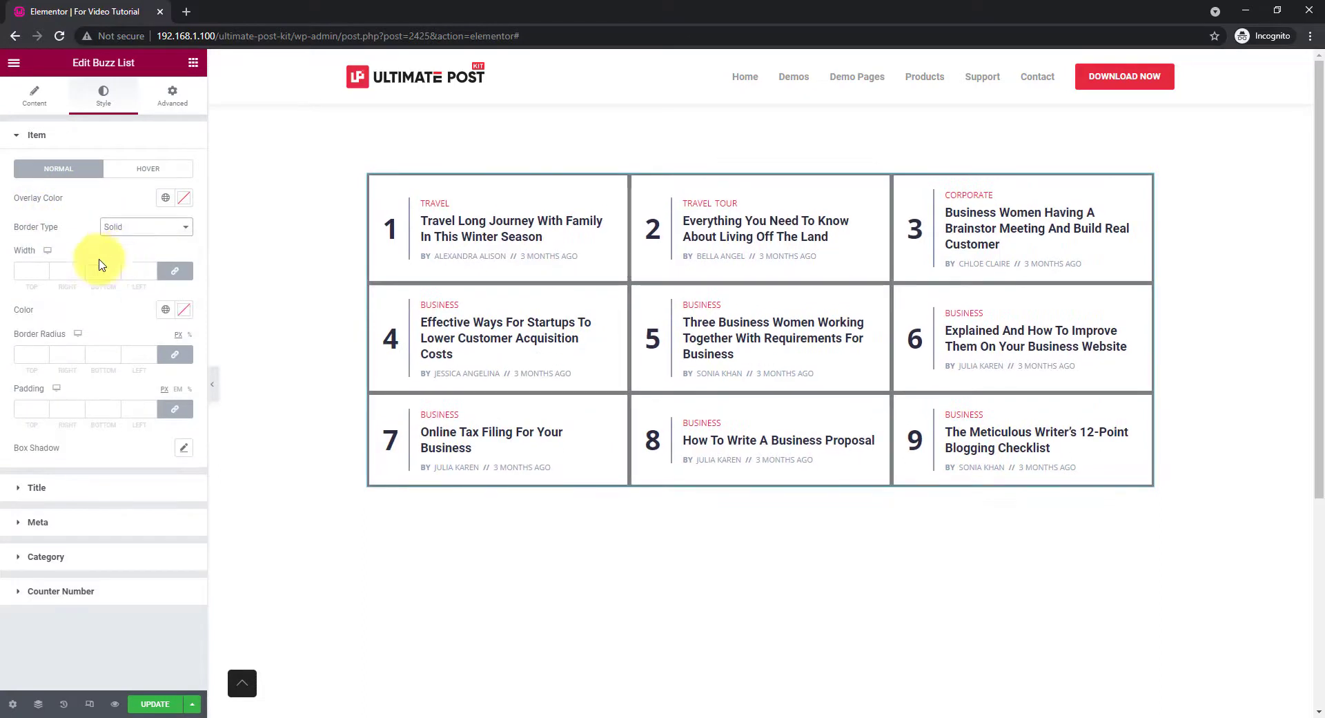
{"action": "left_click", "coordinate": [32, 270]}
{"action": "type", "text": "1"}
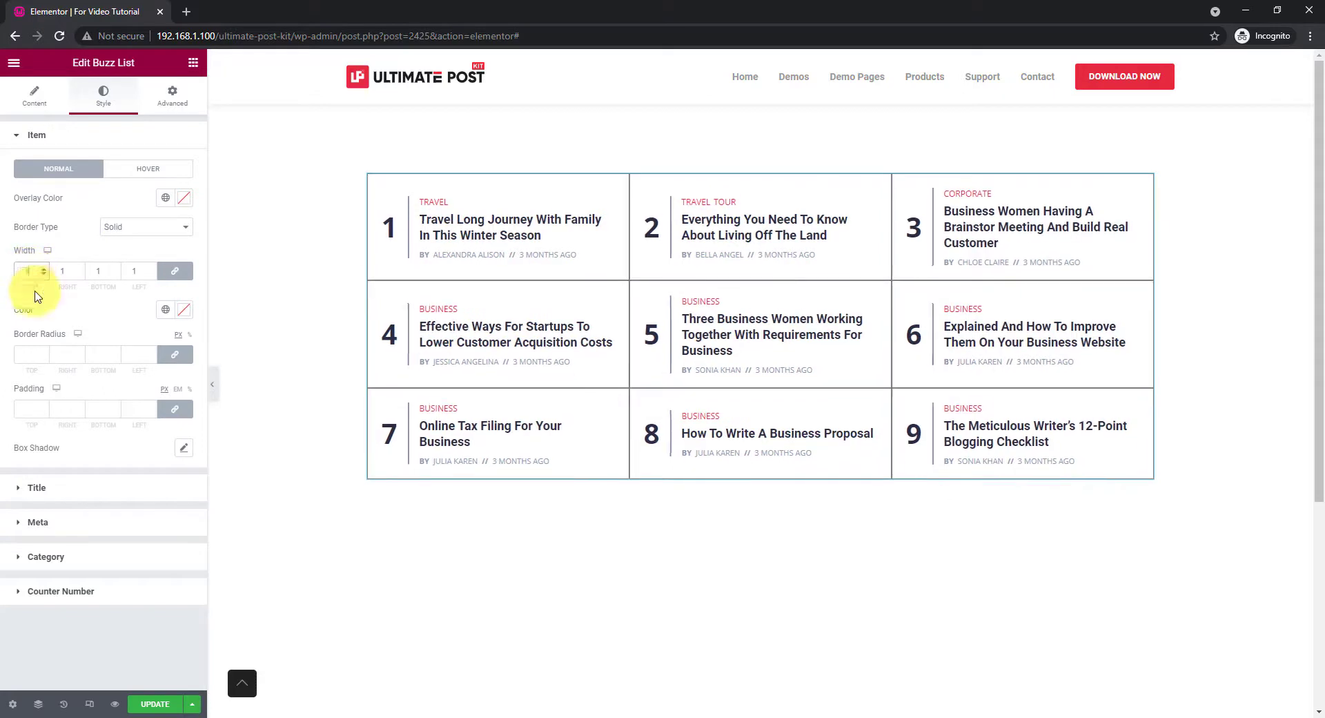
Step: Set the item border colour to #FC7A07 and reduce its opacity to a very faint orange
{"action": "left_click", "coordinate": [183, 310]}
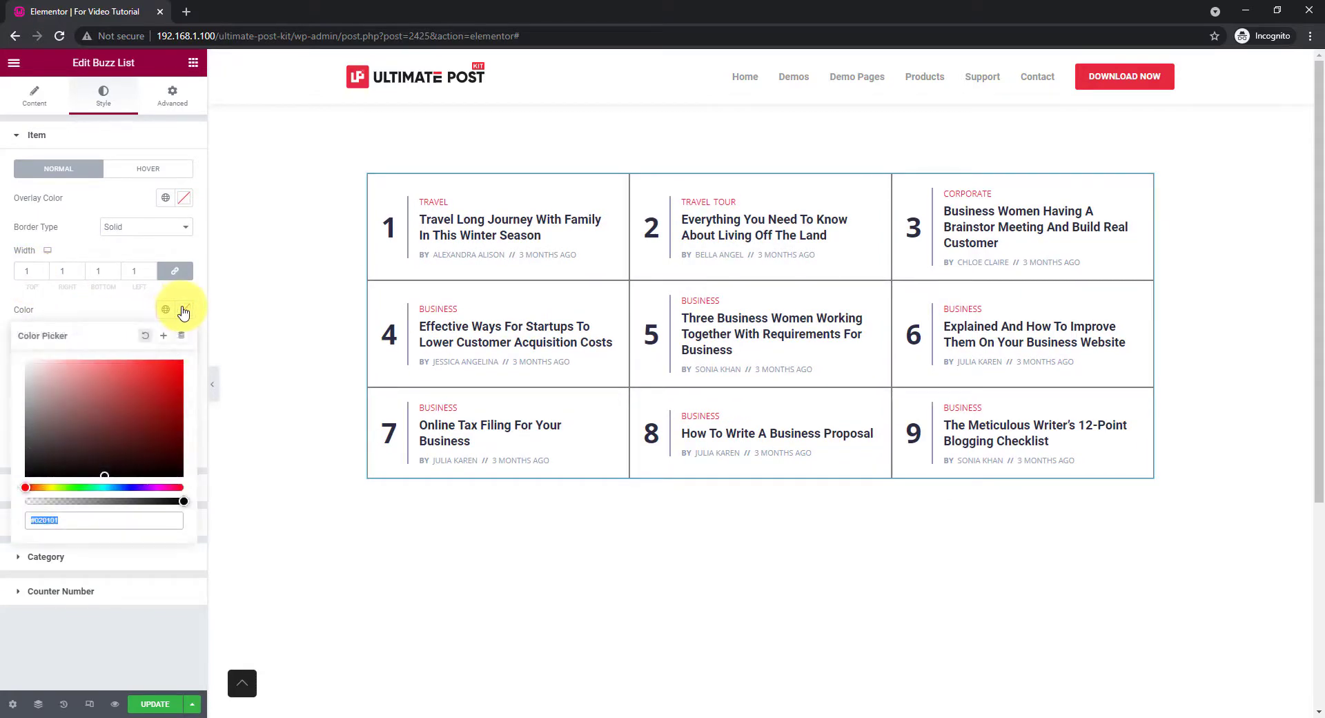
{"action": "type", "text": "#FC7A07"}
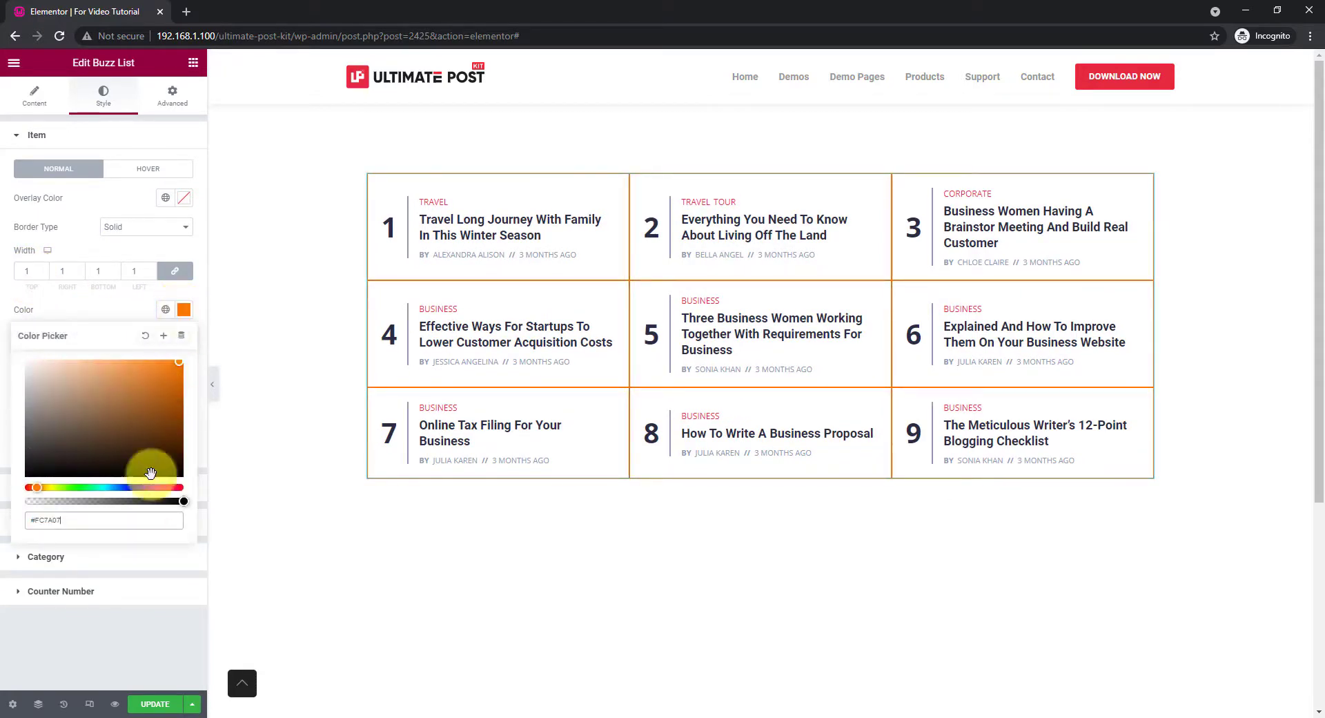
{"action": "left_click_drag", "start_coordinate": [179, 502], "coordinate": [45, 502]}
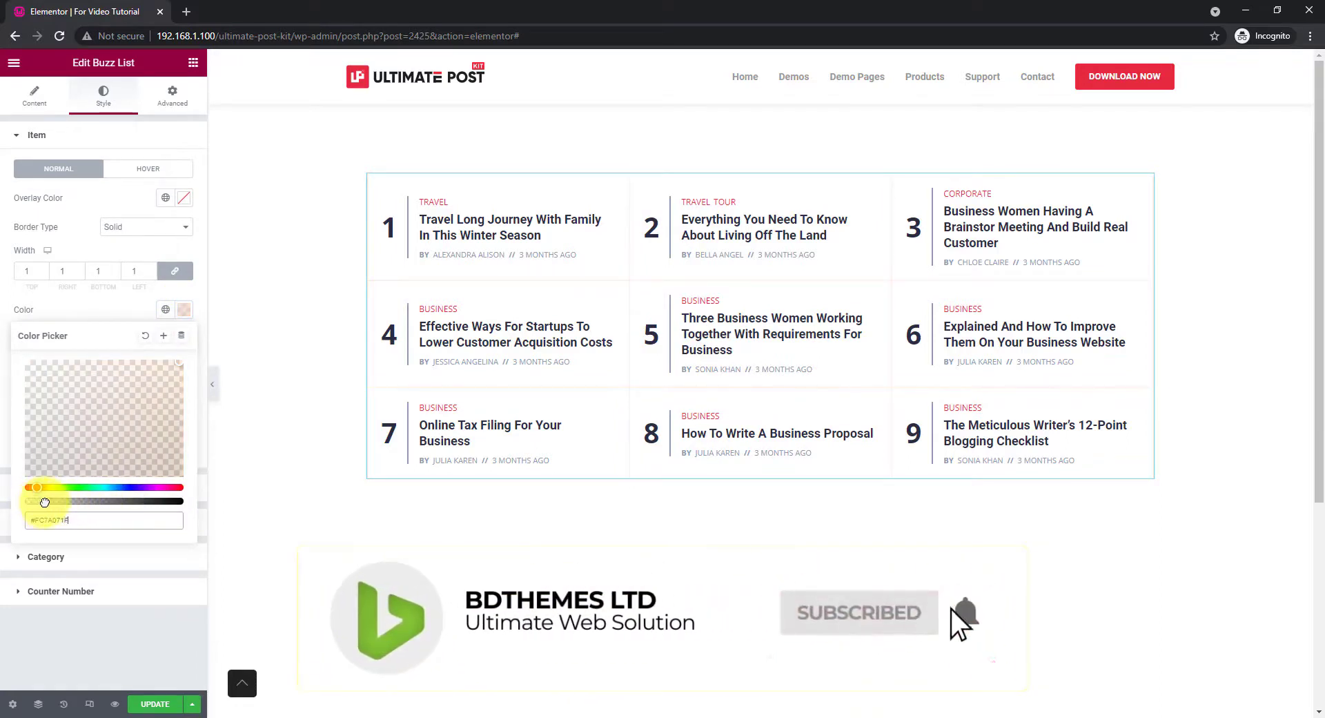
{"action": "left_click", "coordinate": [95, 308]}
Step: Set the column gap of the Buzz List layout to 20
{"action": "left_click", "coordinate": [38, 97]}
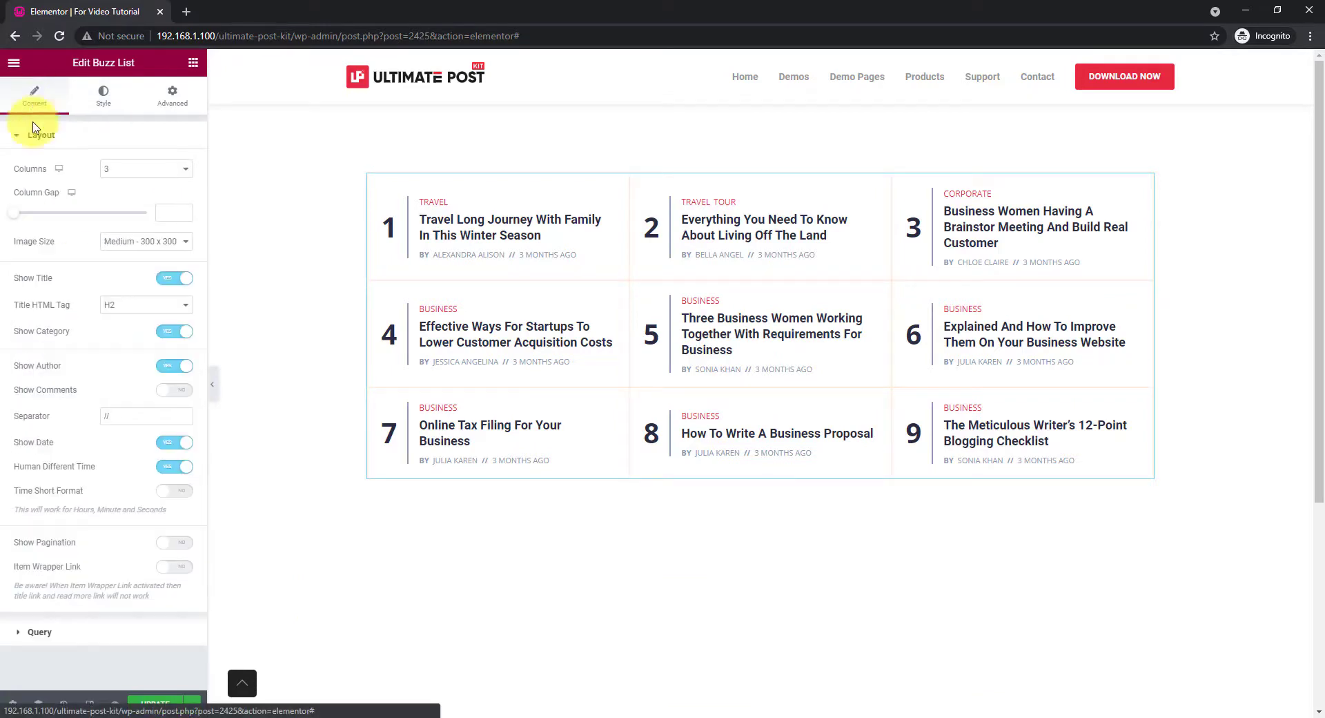
{"action": "left_click_drag", "start_coordinate": [14, 220], "coordinate": [40, 221]}
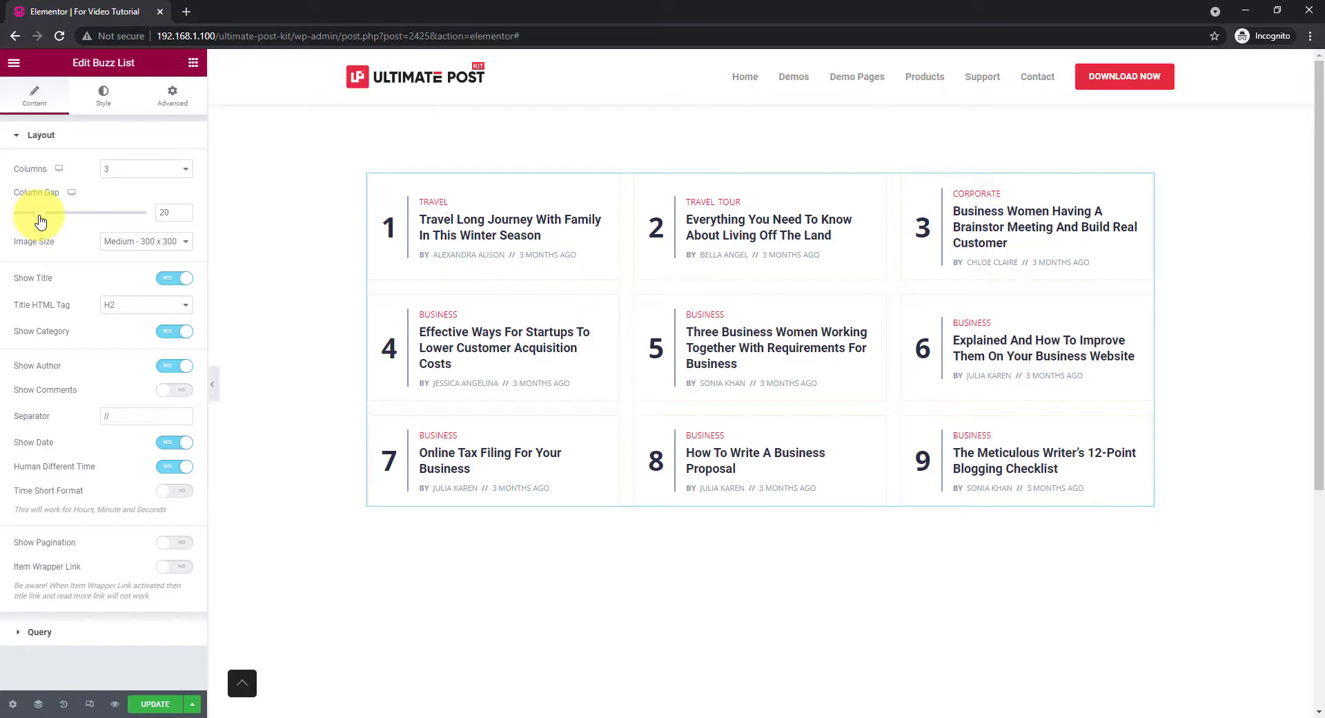
Step: Raise the opacity of the orange item border colour slightly
{"action": "left_click", "coordinate": [103, 97]}
{"action": "left_click", "coordinate": [182, 310]}
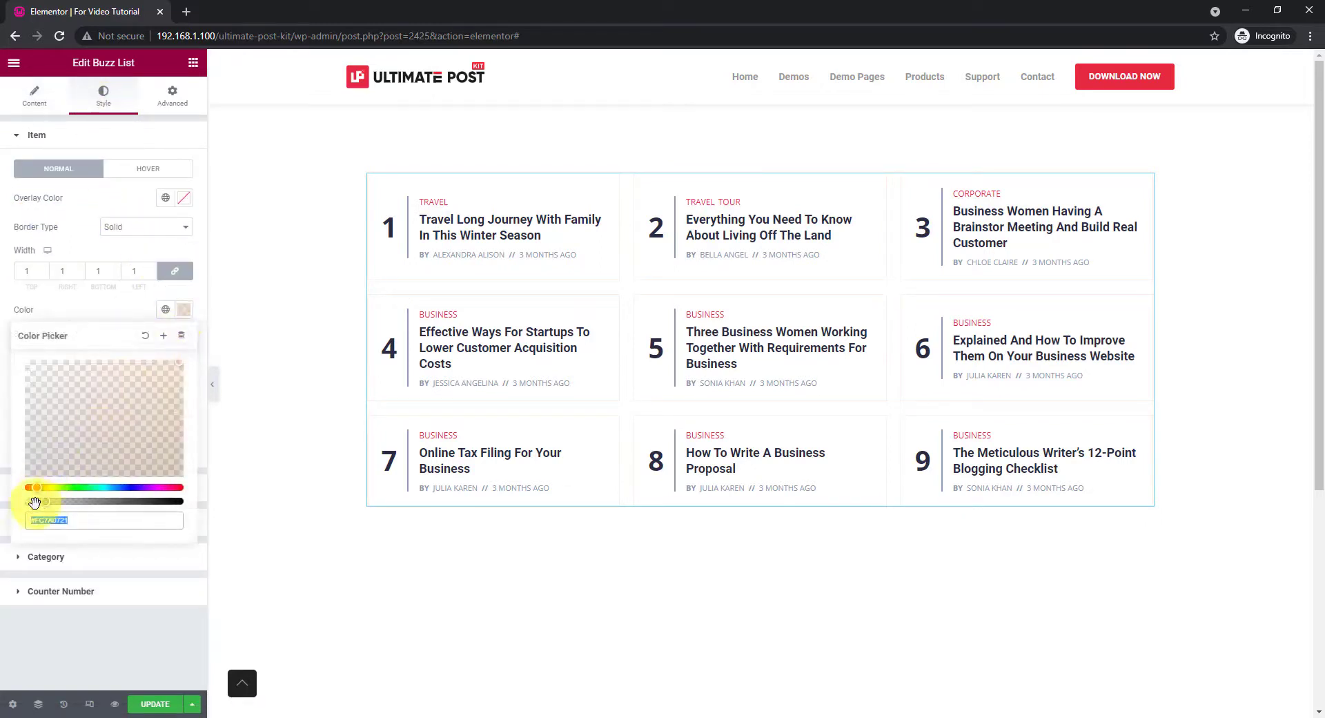
{"action": "left_click_drag", "start_coordinate": [46, 503], "coordinate": [62, 505]}
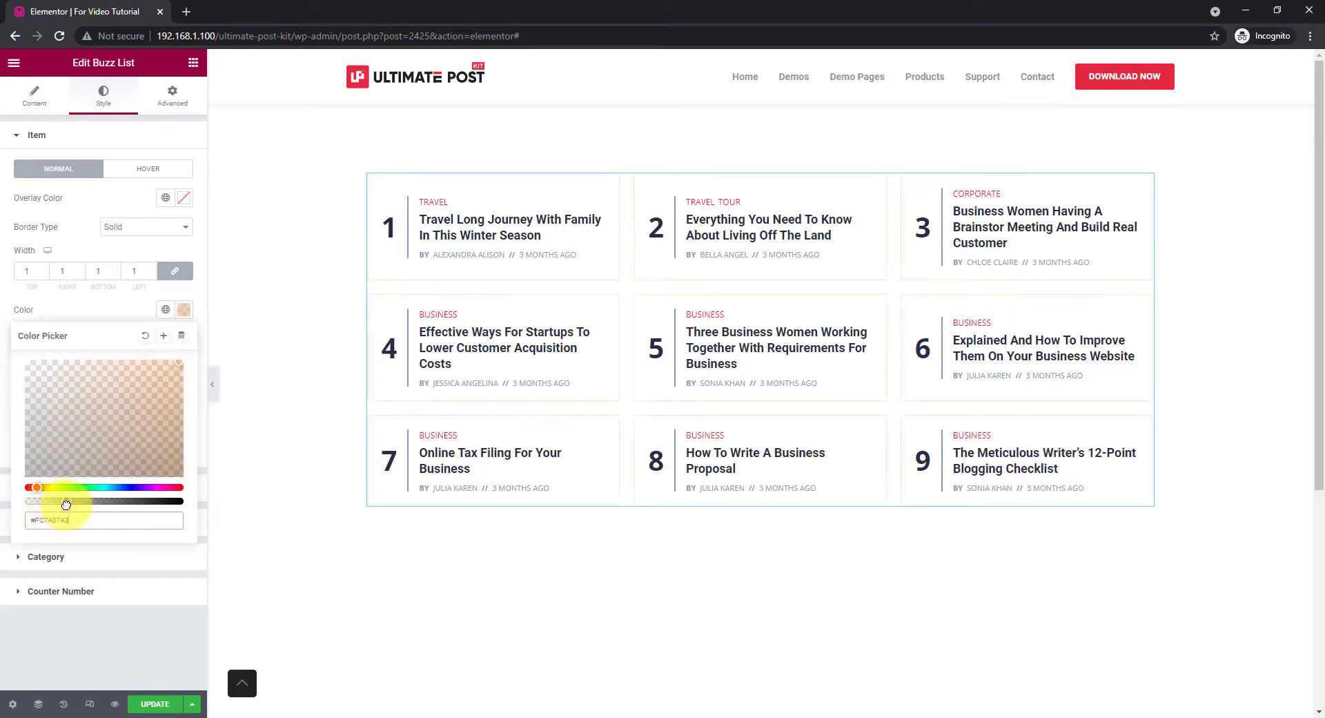
{"action": "left_click", "coordinate": [101, 307]}
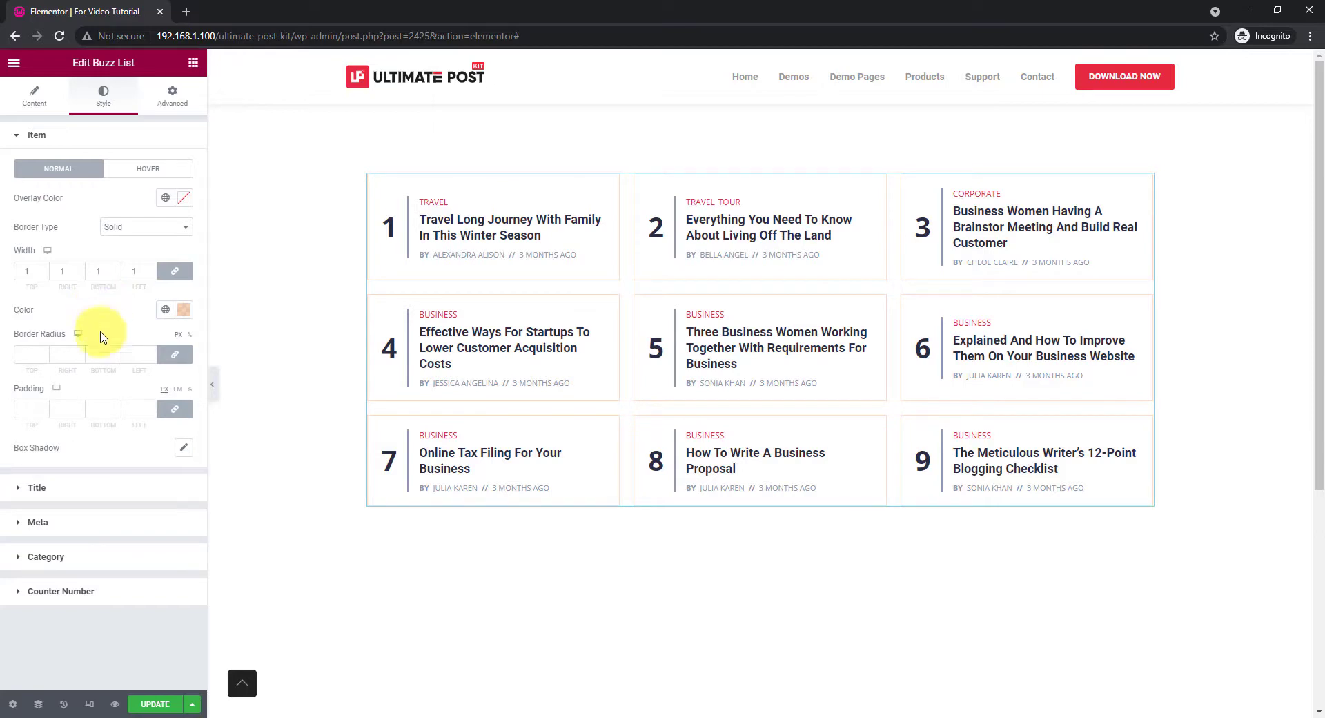
Step: Set the normal text colour of the category labels to #FC7A07
{"action": "left_click", "coordinate": [66, 559]}
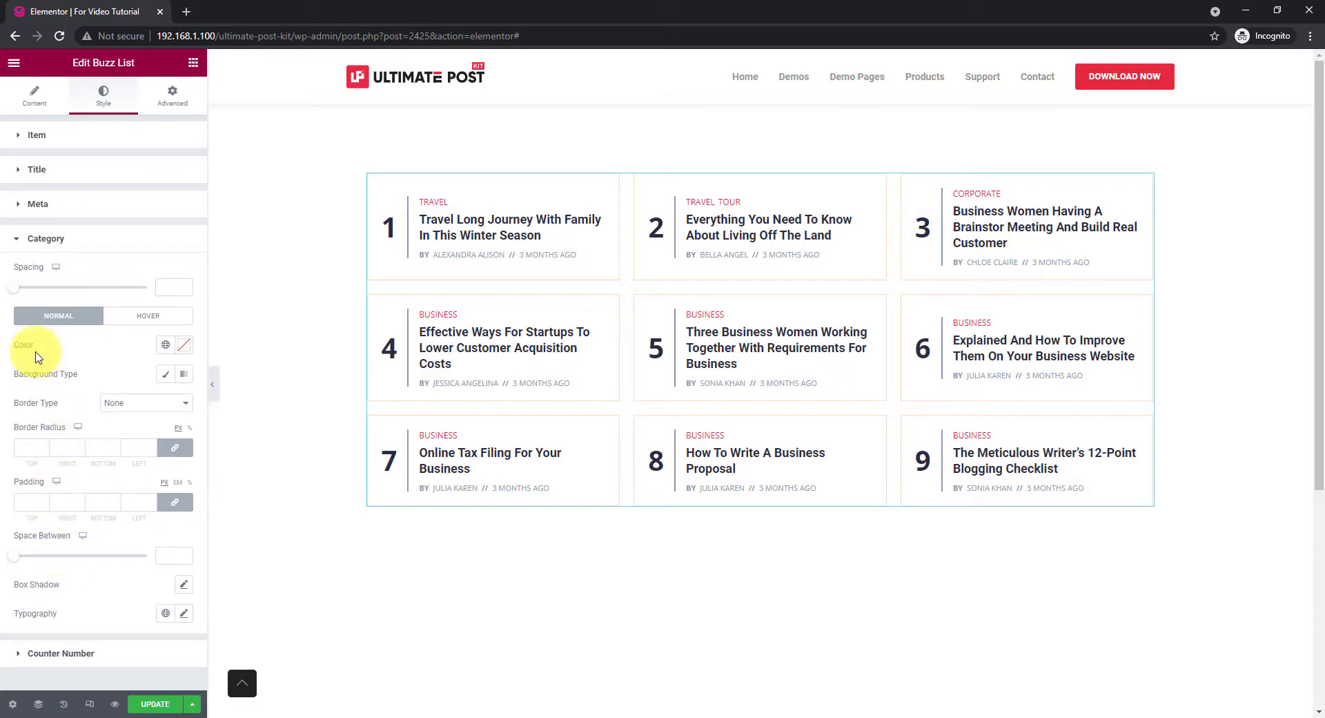
{"action": "left_click", "coordinate": [185, 347]}
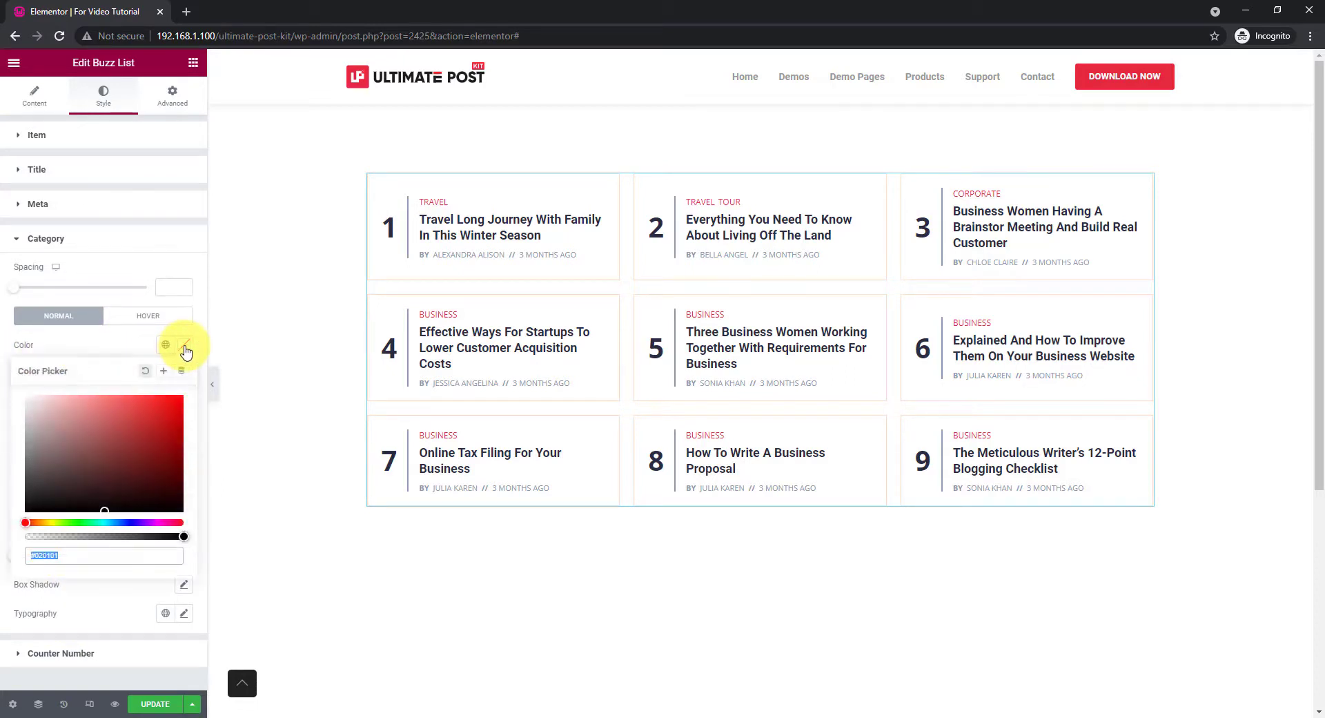
{"action": "key", "text": "ctrl+v"}
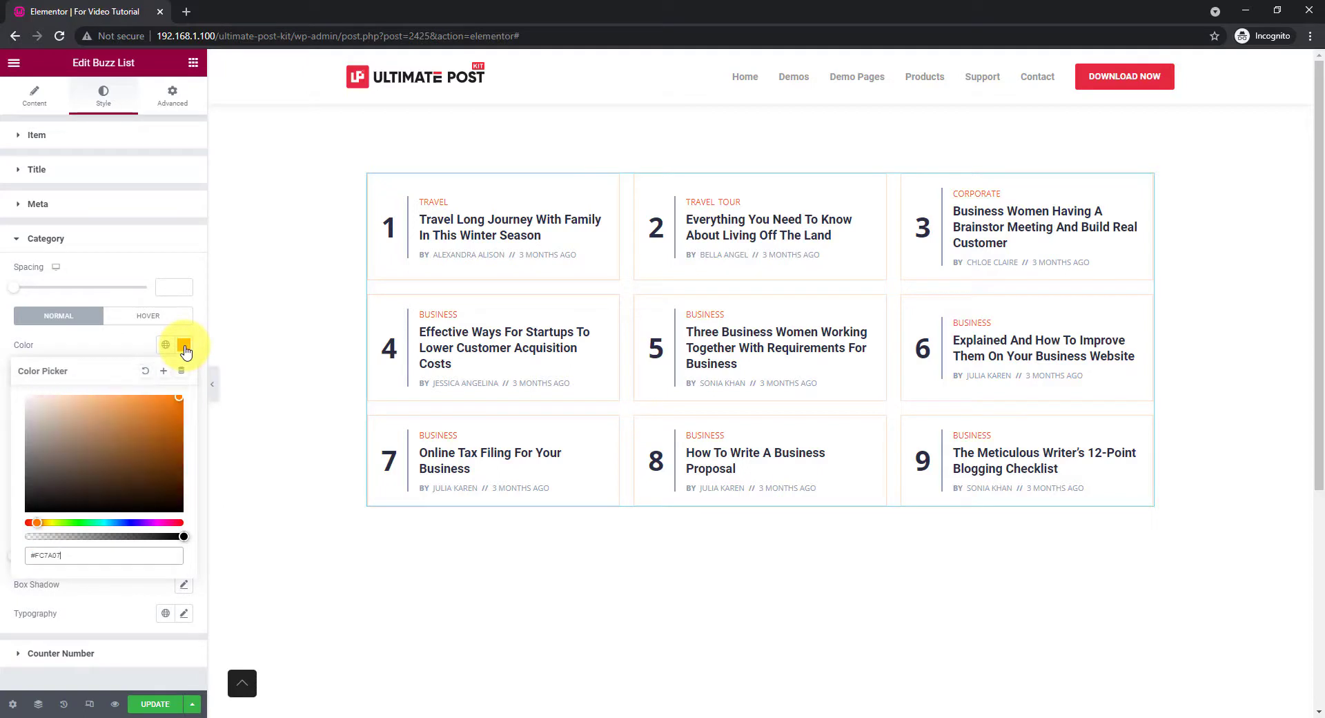
{"action": "left_click", "coordinate": [129, 352]}
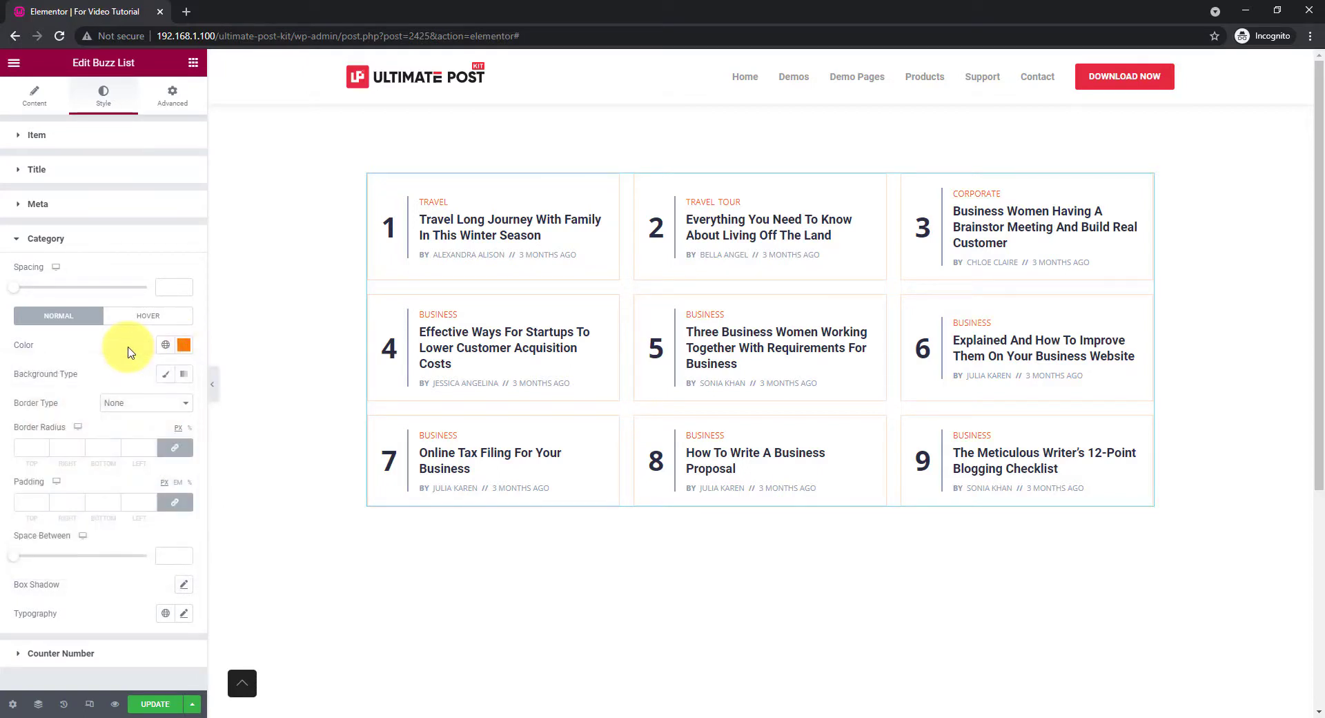
Step: Give the category labels a Solid border with a width of 1 on all sides and the colour #FC7A07
{"action": "left_click", "coordinate": [131, 403]}
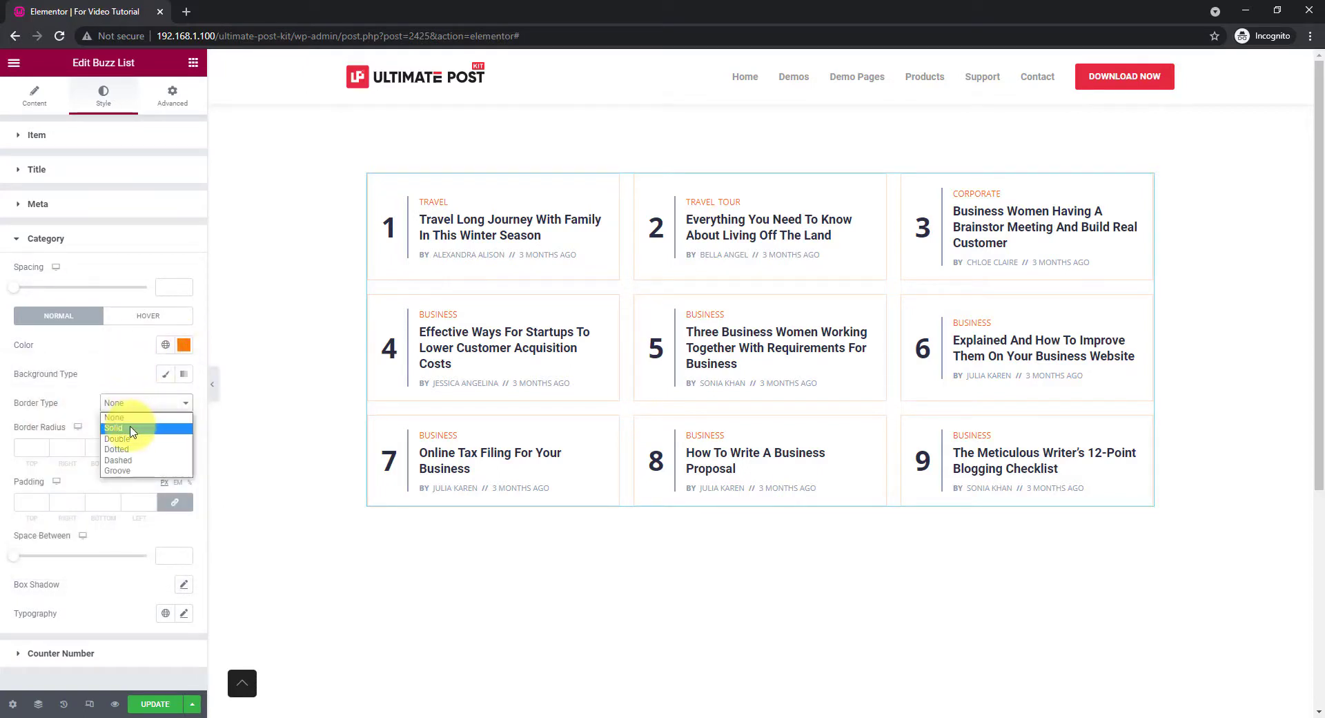
{"action": "left_click", "coordinate": [133, 429]}
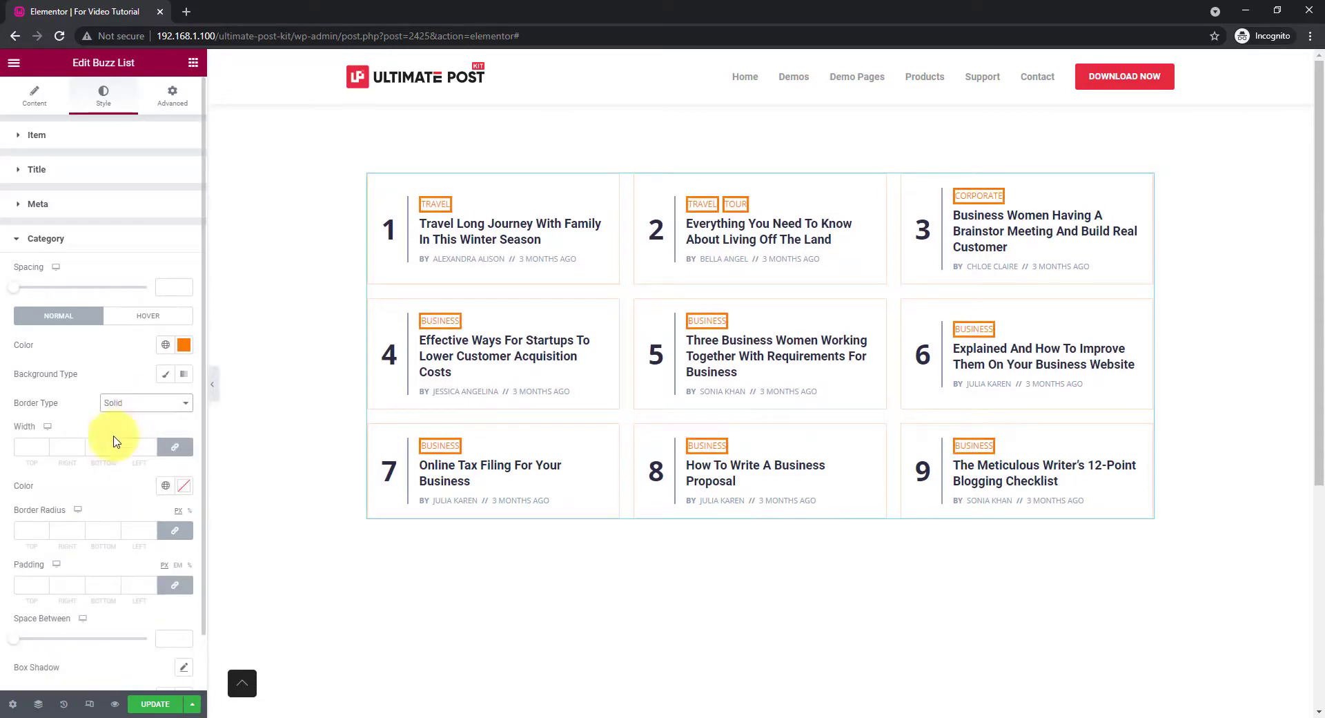
{"action": "left_click", "coordinate": [27, 447]}
{"action": "type", "text": "1"}
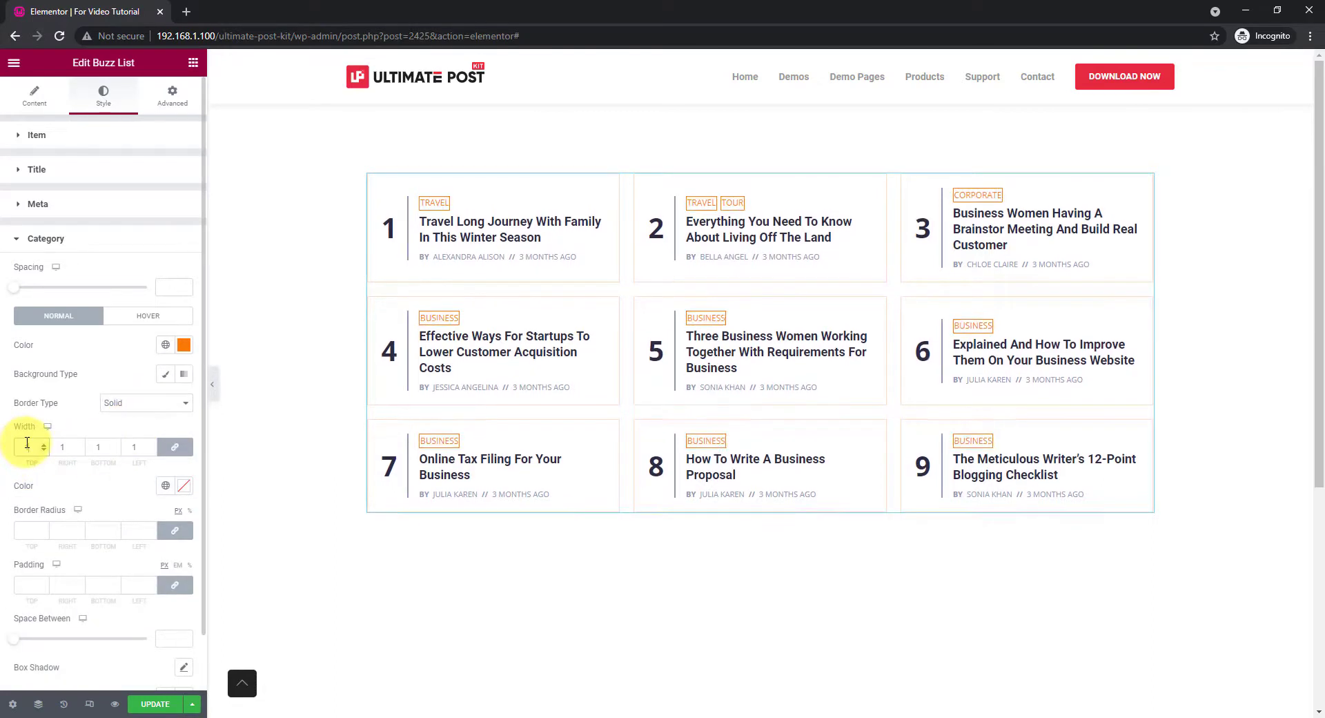
{"action": "left_click", "coordinate": [183, 487]}
{"action": "type", "text": "#FC7A07"}
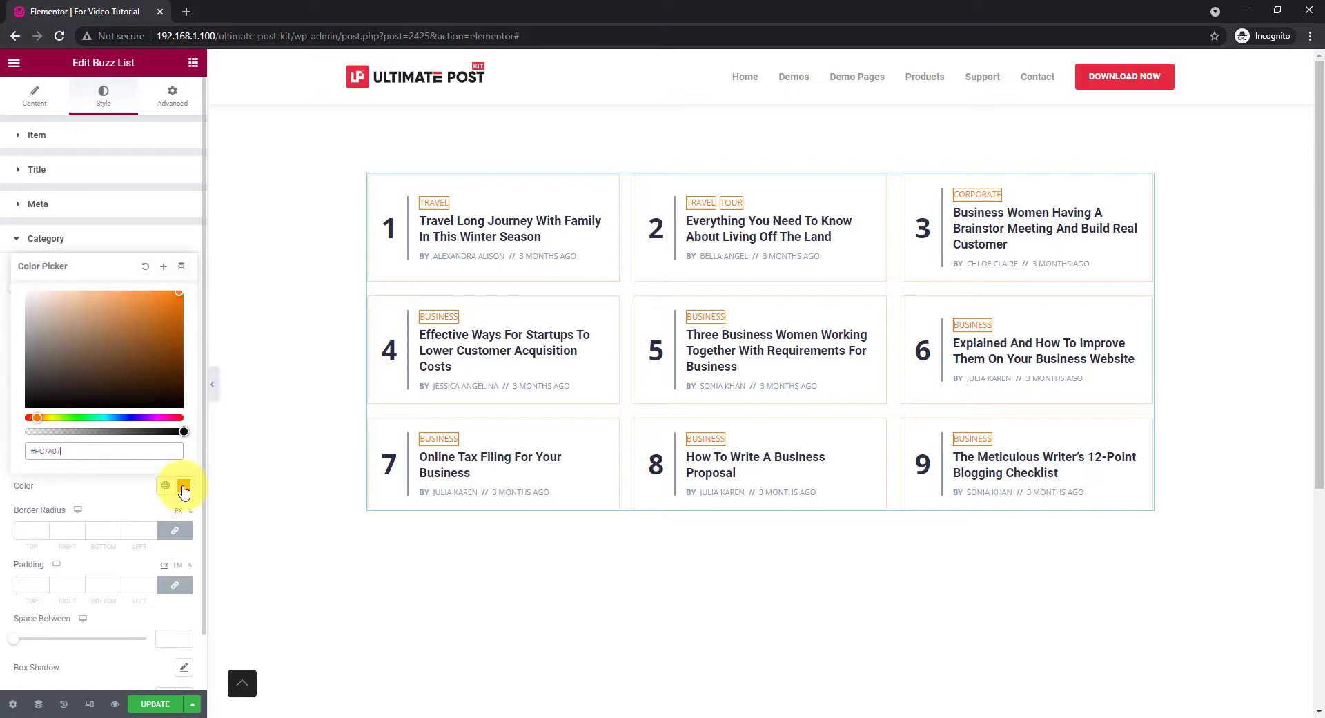
Step: Pad the category labels by 5 on all sides, and with the sides unlinked set the right and left padding to 8
{"action": "left_click", "coordinate": [115, 487]}
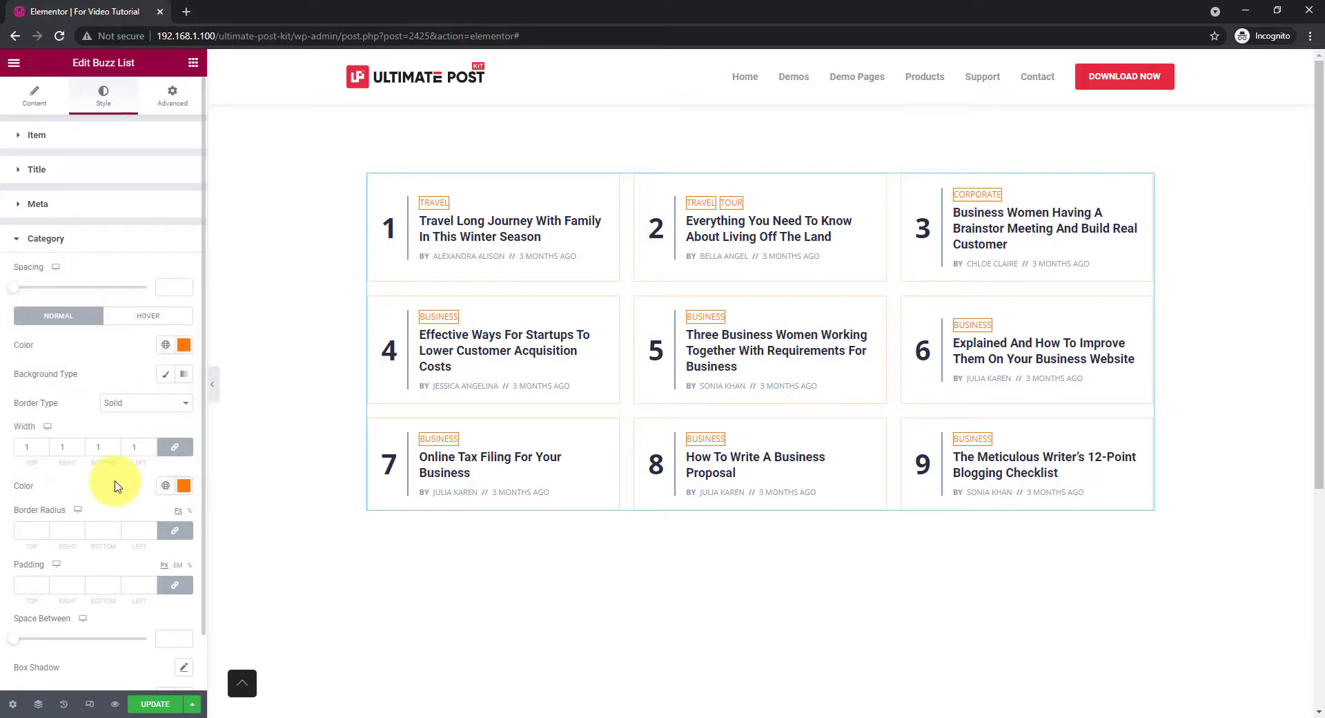
{"action": "scroll", "coordinate": [110, 483], "scroll_direction": "down", "scroll_amount": 1}
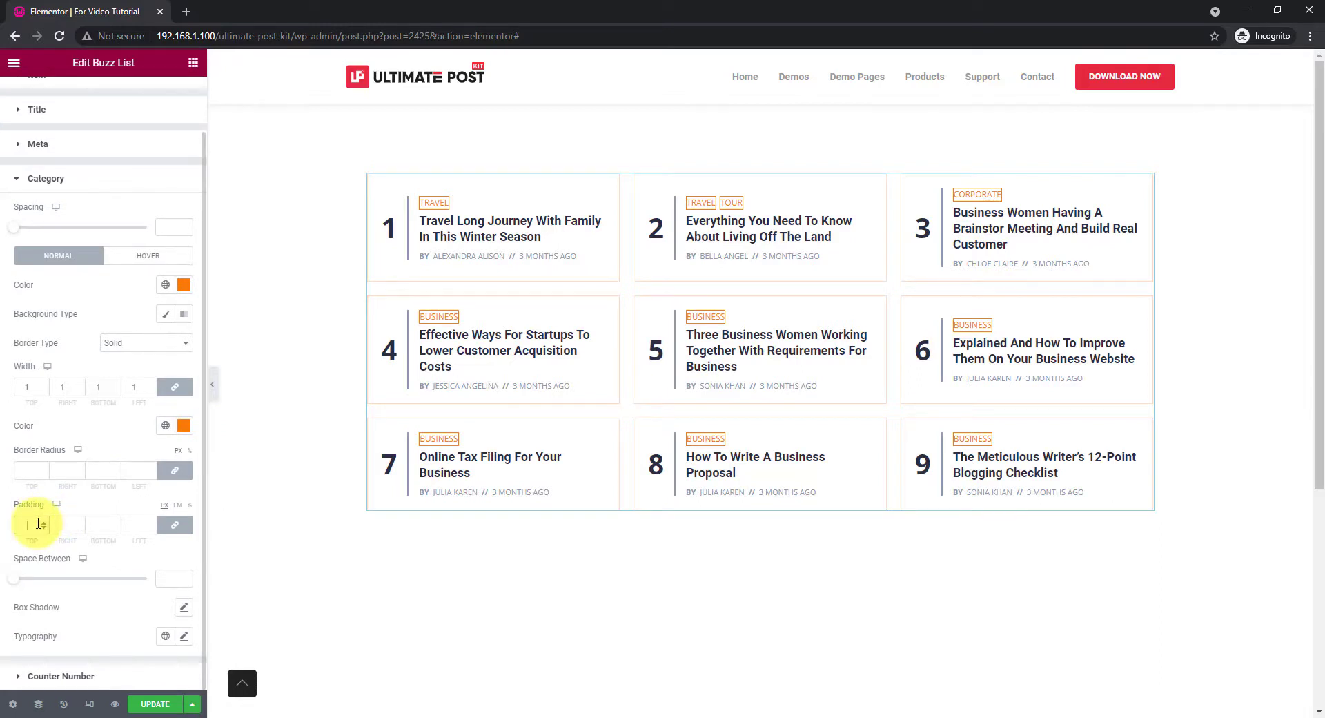
{"action": "type", "text": "5"}
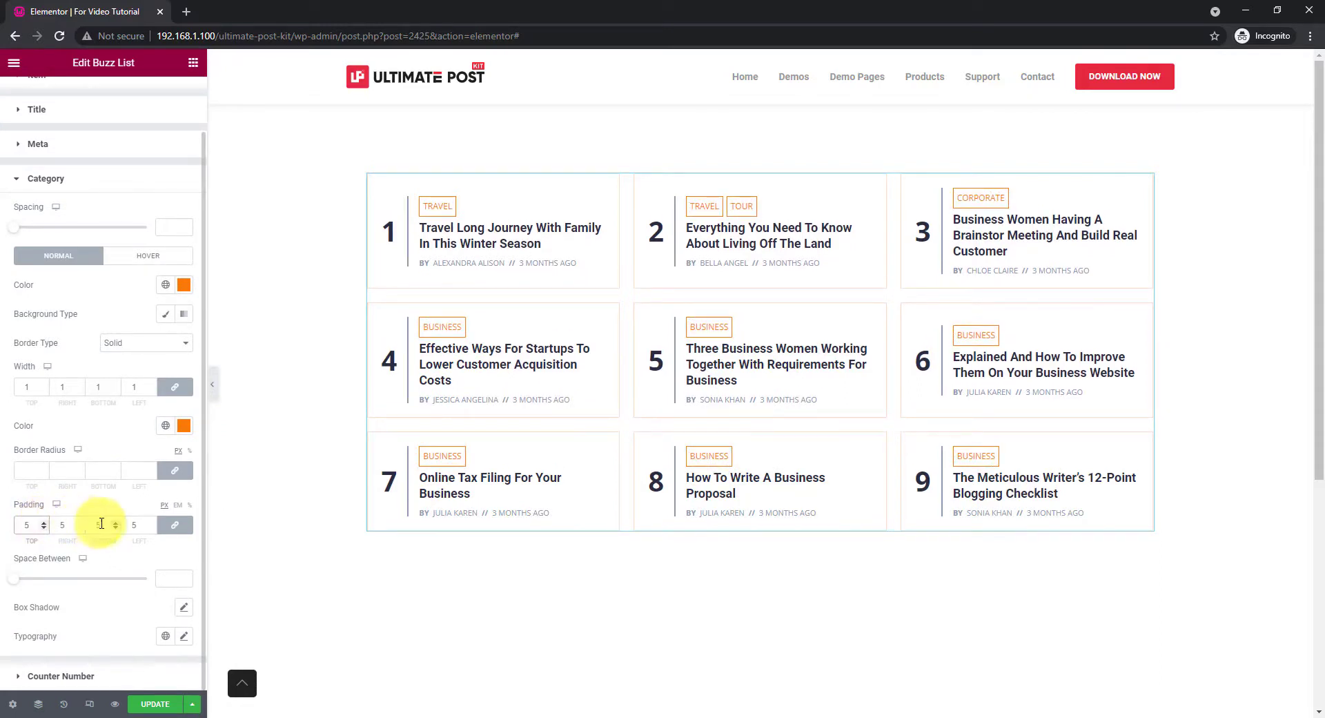
{"action": "left_click", "coordinate": [175, 524]}
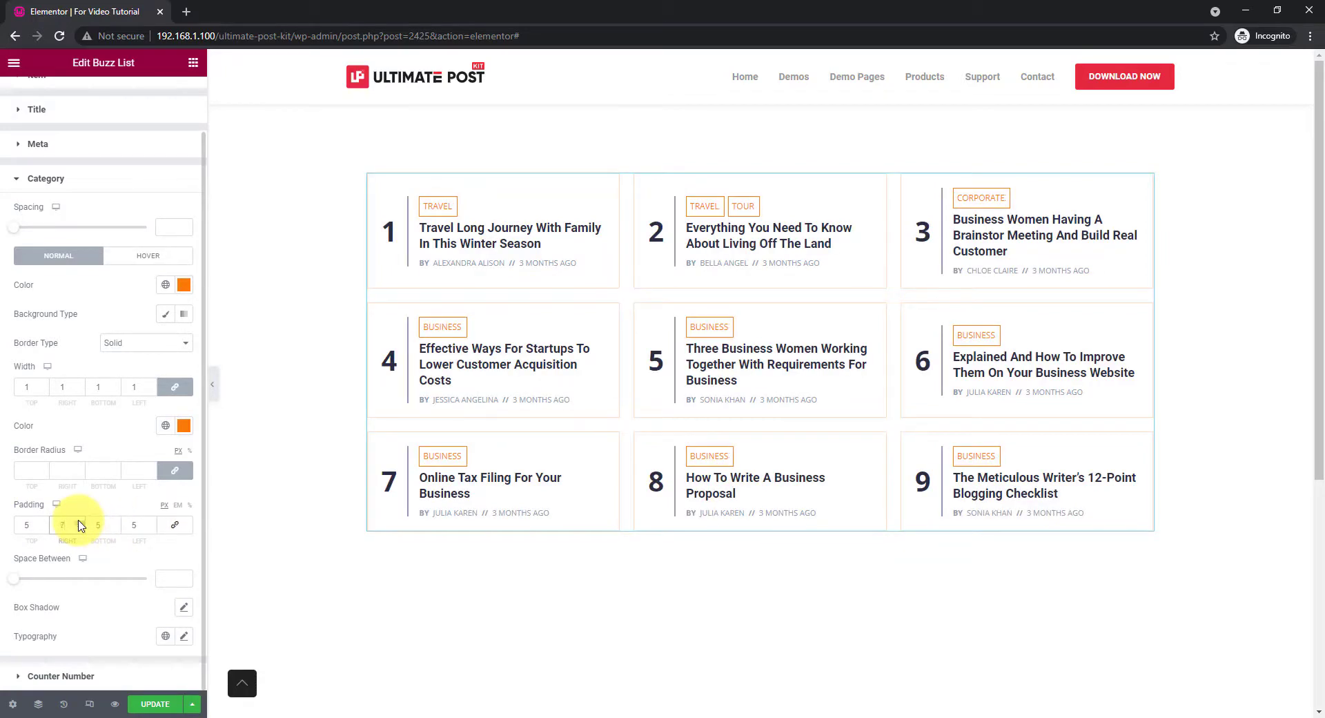
{"action": "left_click", "coordinate": [135, 526]}
{"action": "type", "text": "8"}
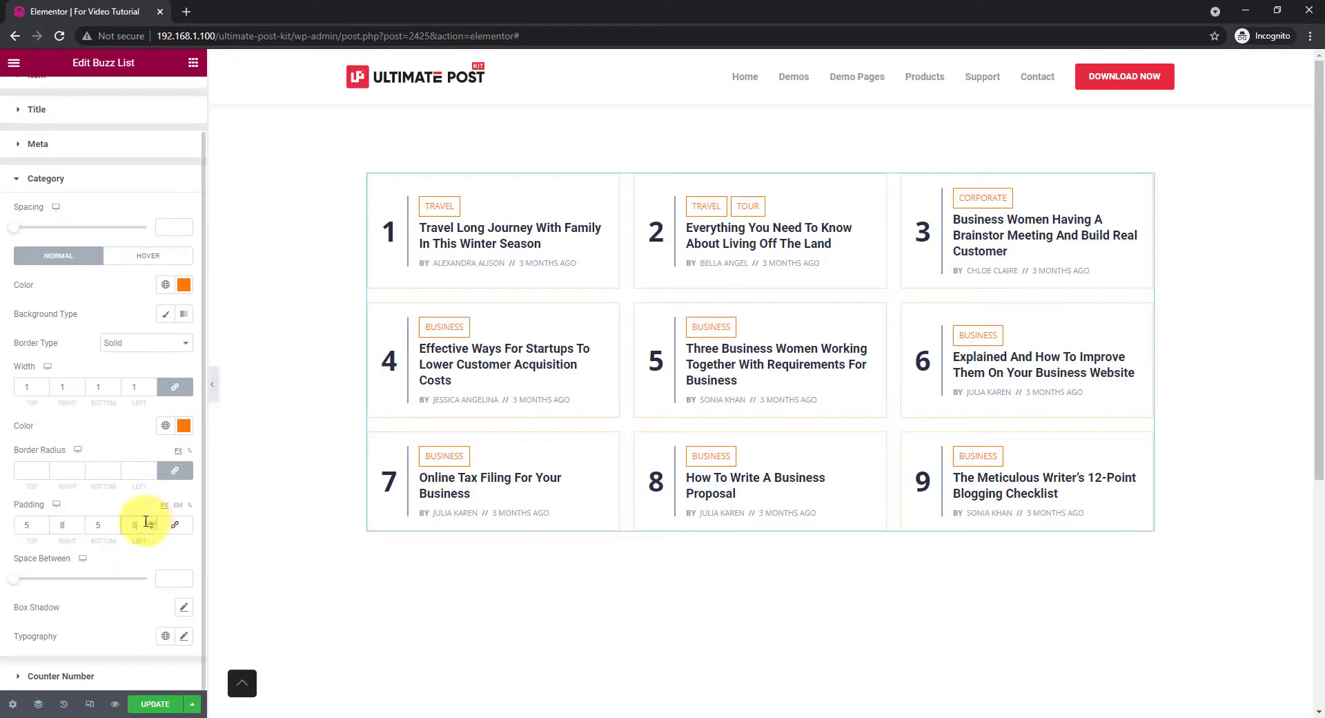
Step: Set the top and bottom padding of the category labels to 4
{"action": "left_click", "coordinate": [43, 530]}
{"action": "type", "text": "4"}
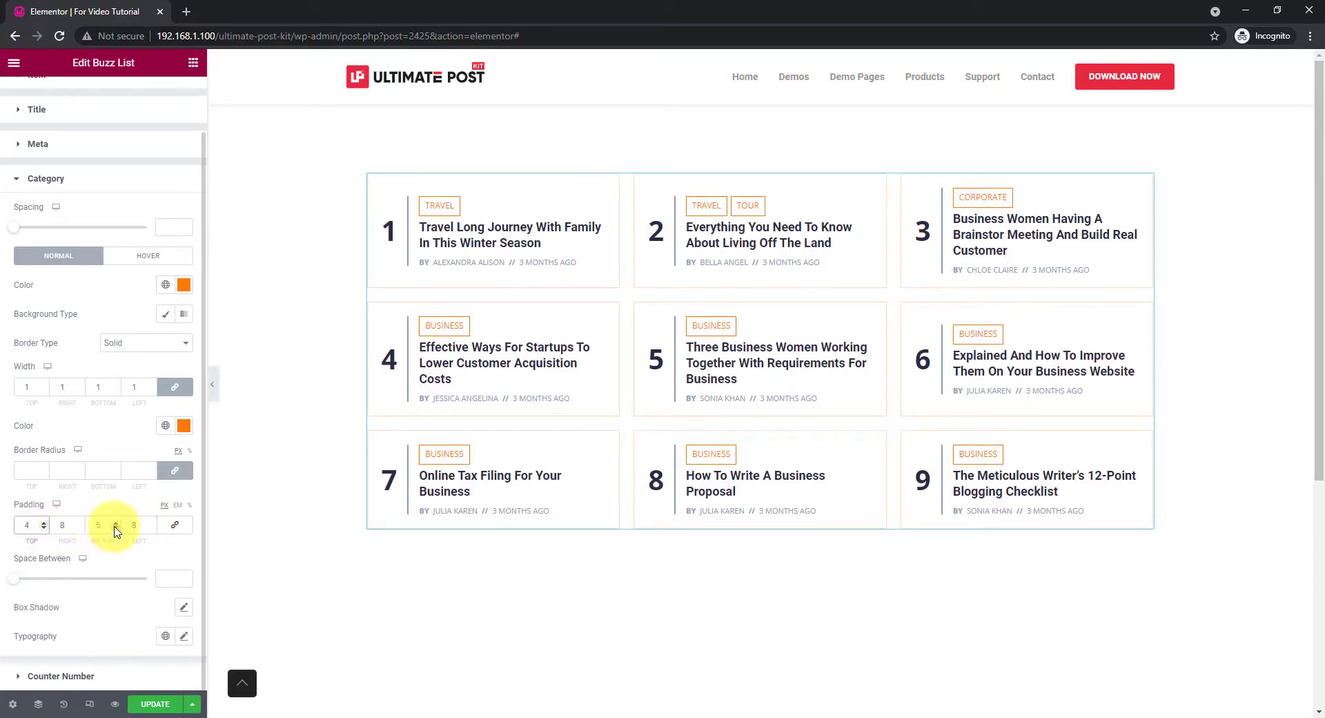
{"action": "left_click", "coordinate": [116, 530]}
{"action": "type", "text": "4"}
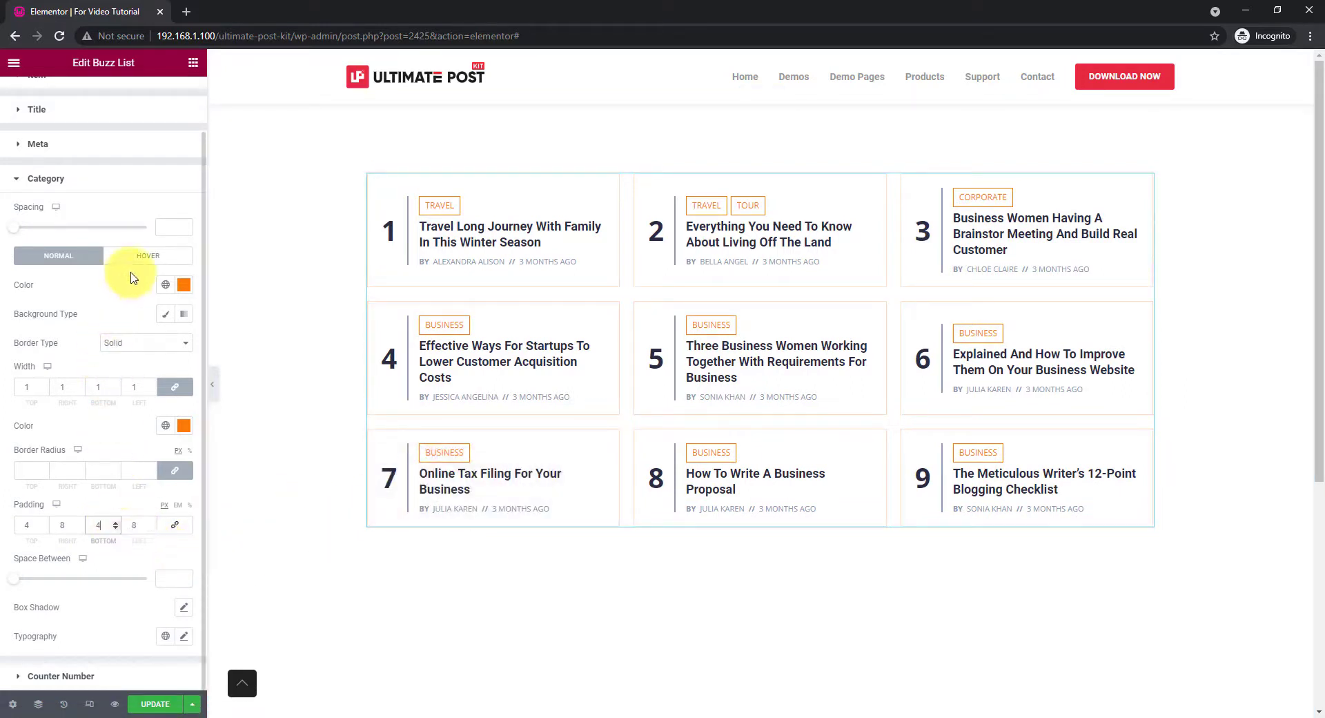
Step: Set the hover text colour of the category labels to #FFFFFF
{"action": "left_click", "coordinate": [138, 266]}
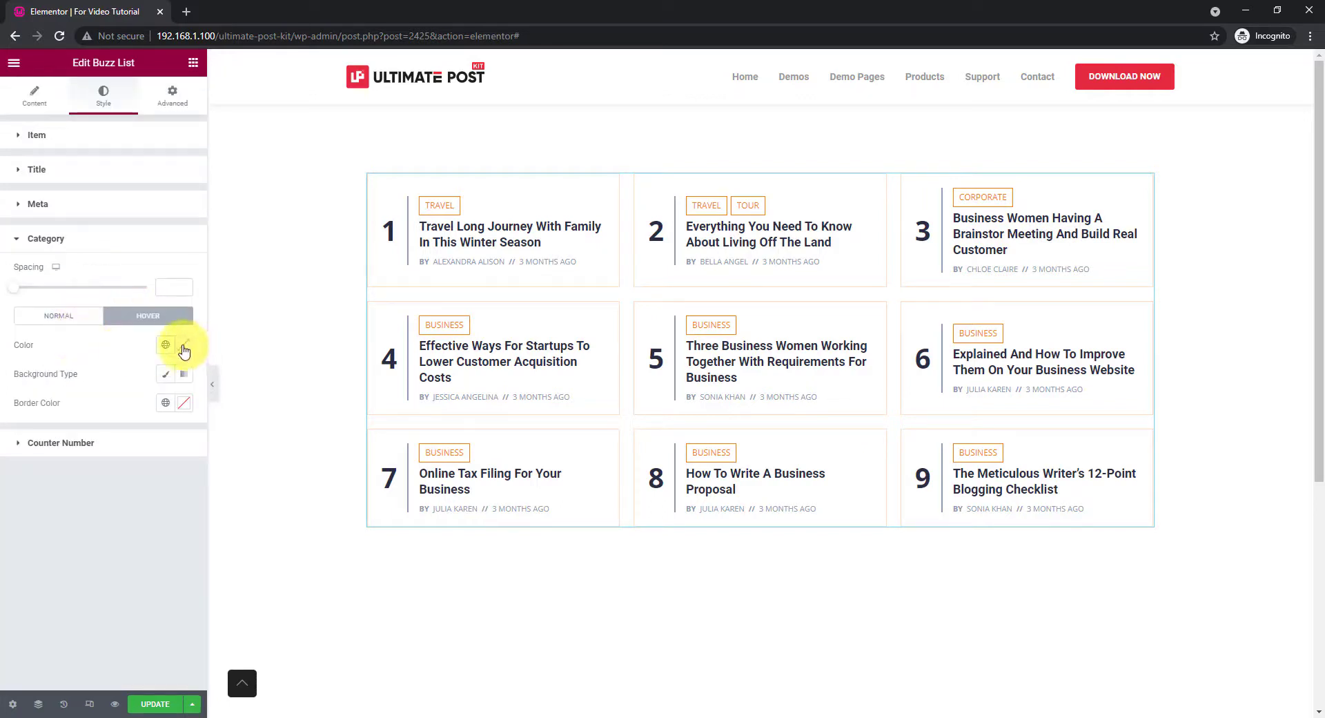
{"action": "left_click", "coordinate": [183, 349]}
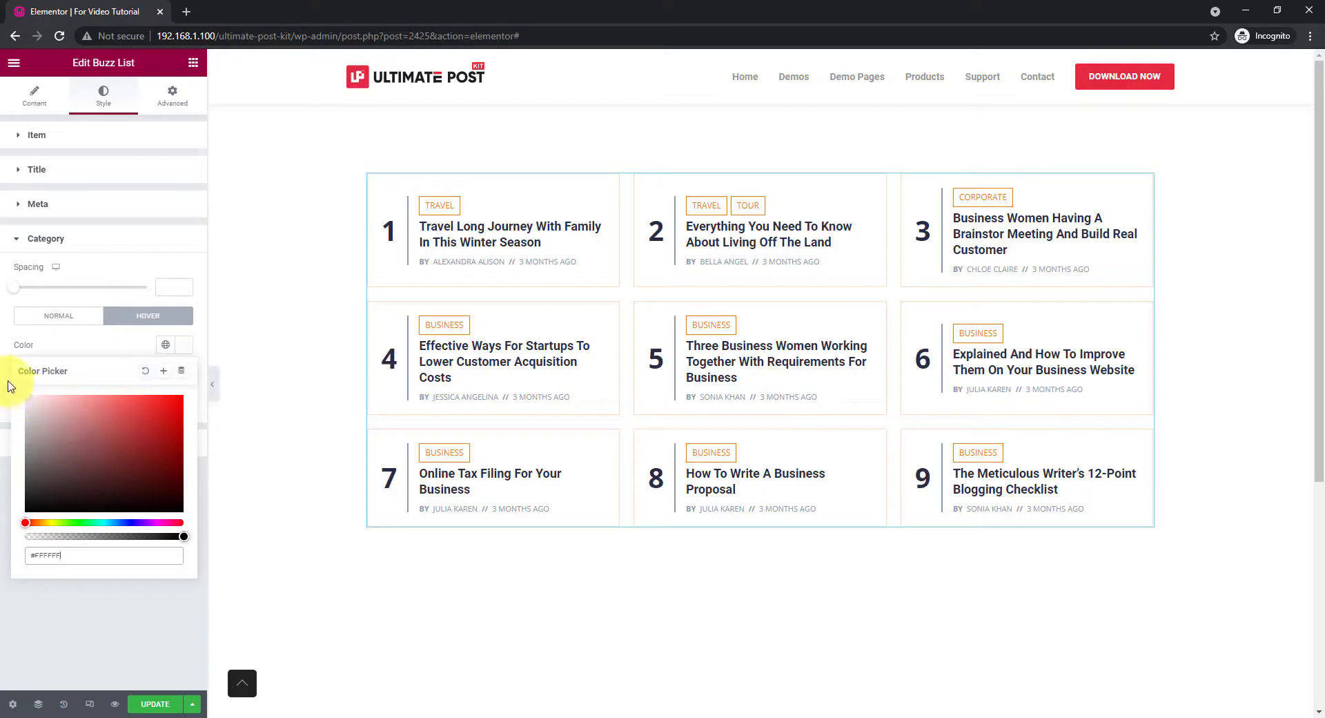
{"action": "left_click", "coordinate": [116, 341]}
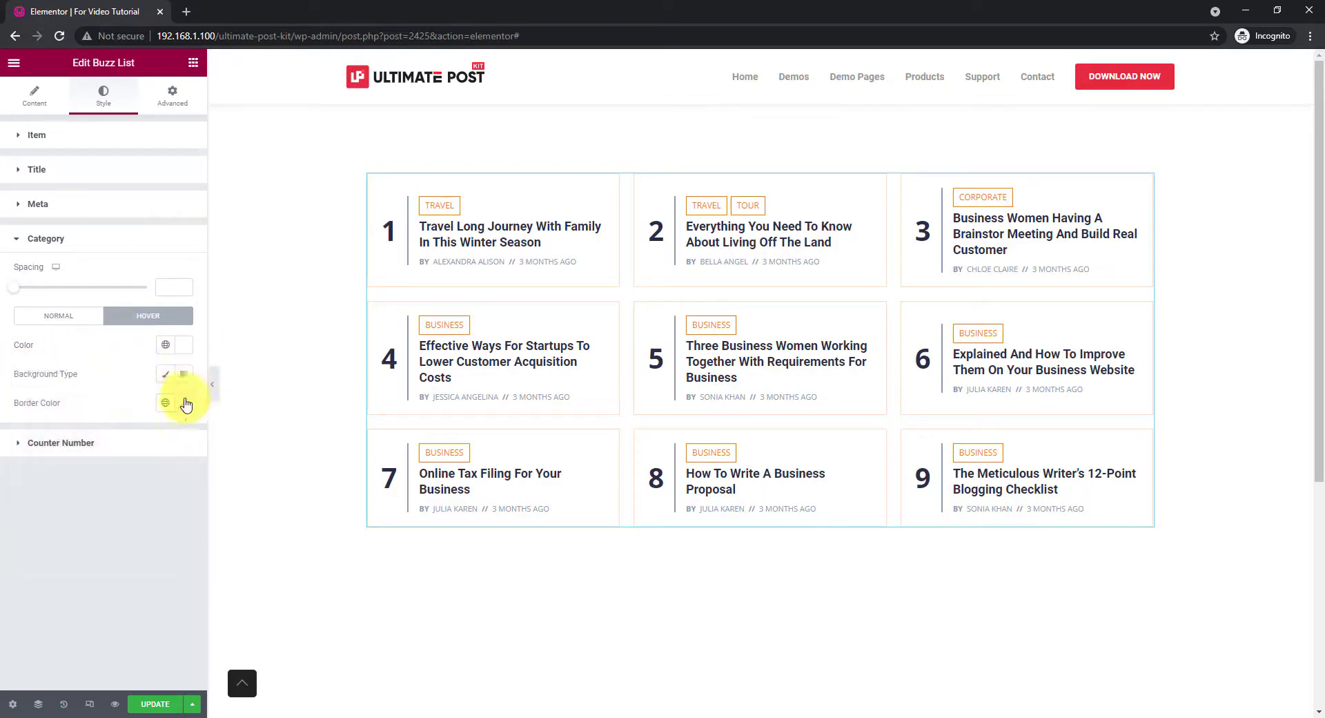
Step: Set the hover border colour of the category labels to a semi-transparent white, #FFFFFFB3
{"action": "left_click", "coordinate": [185, 403]}
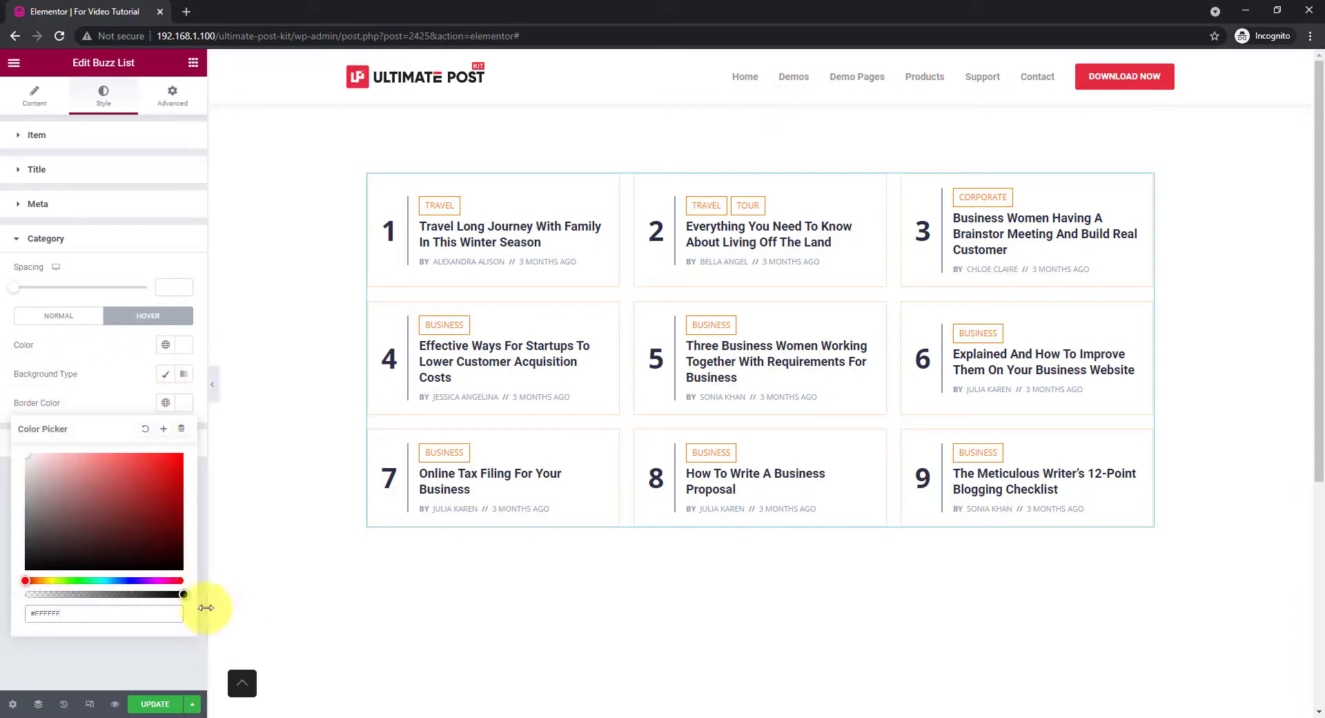
{"action": "left_click_drag", "start_coordinate": [185, 595], "coordinate": [136, 594]}
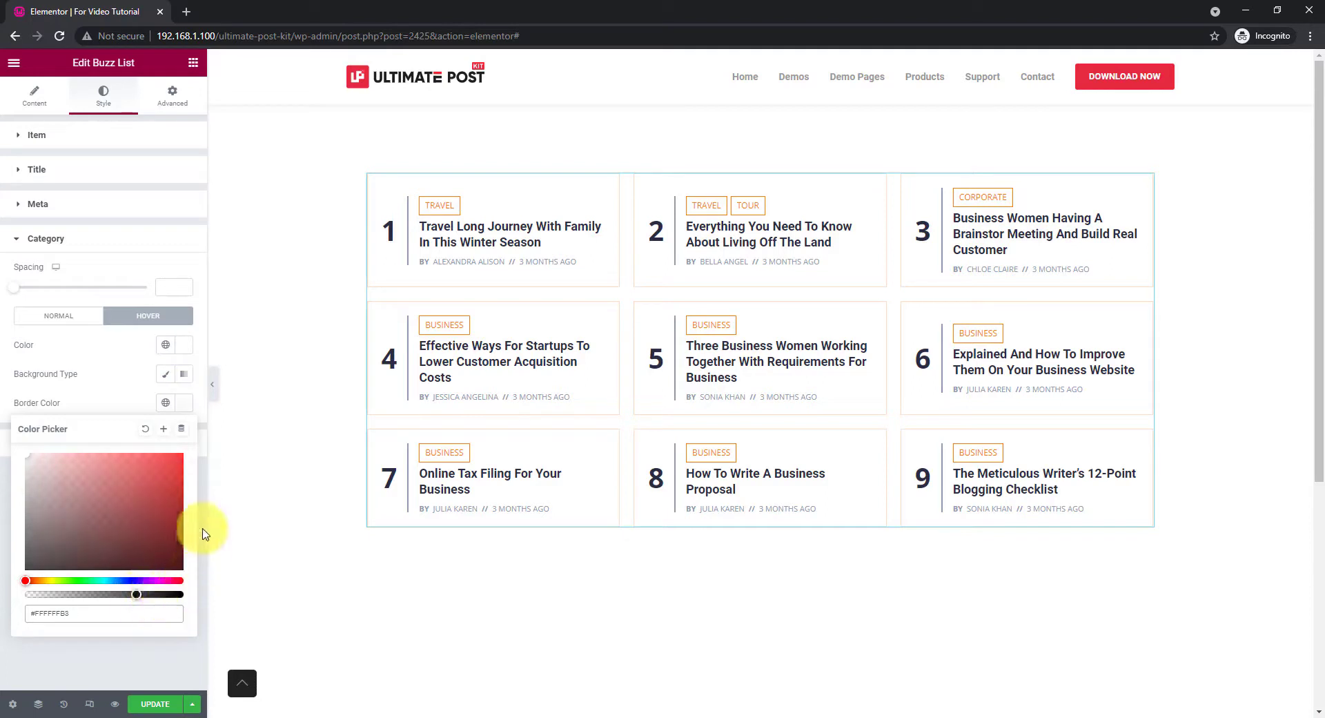
{"action": "left_click", "coordinate": [119, 396]}
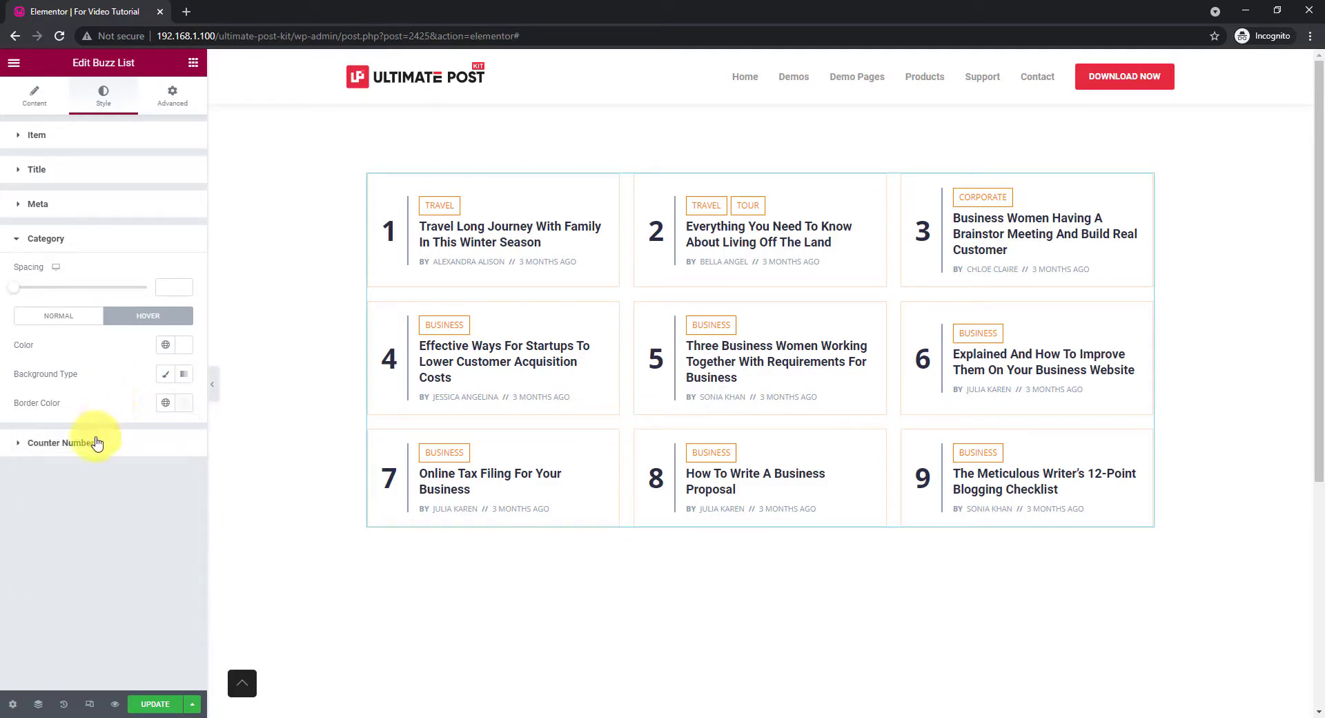
Step: Set the counter number line colour to the translucent black #02010138 and collapse the editing panel to preview the page
{"action": "left_click", "coordinate": [91, 450]}
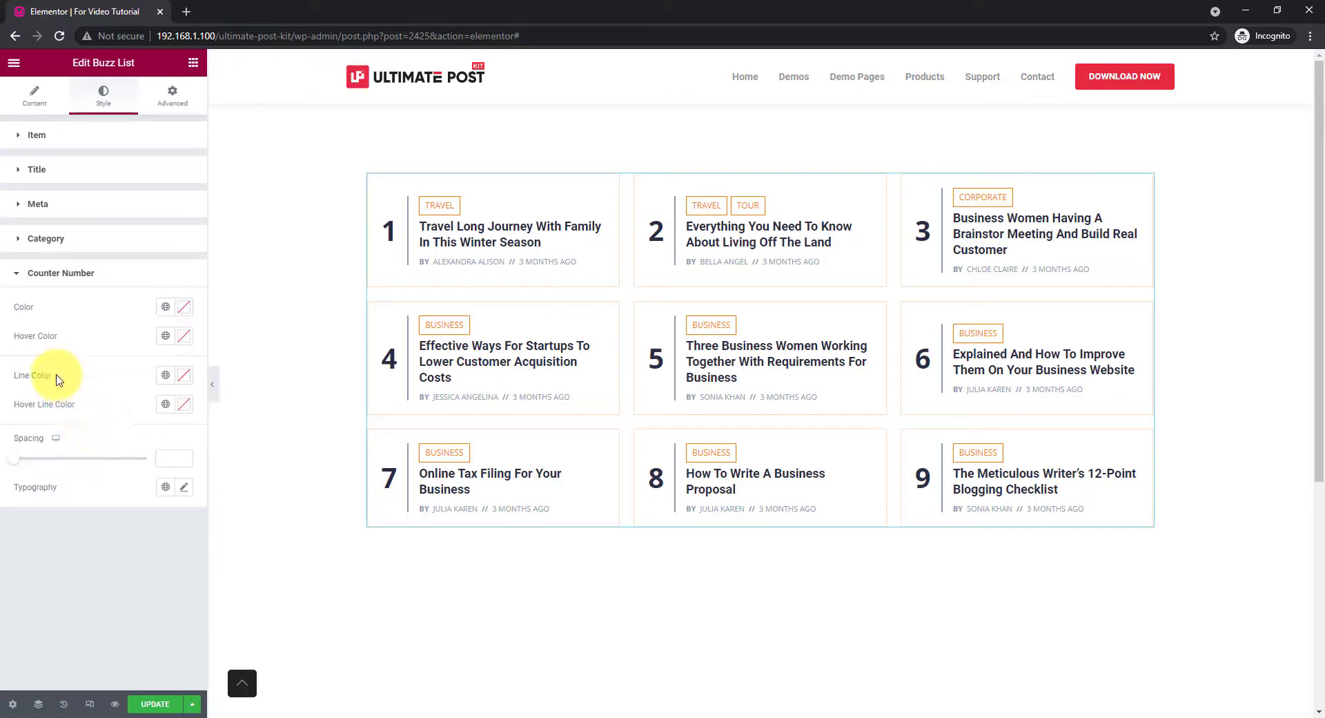
{"action": "left_click", "coordinate": [185, 378]}
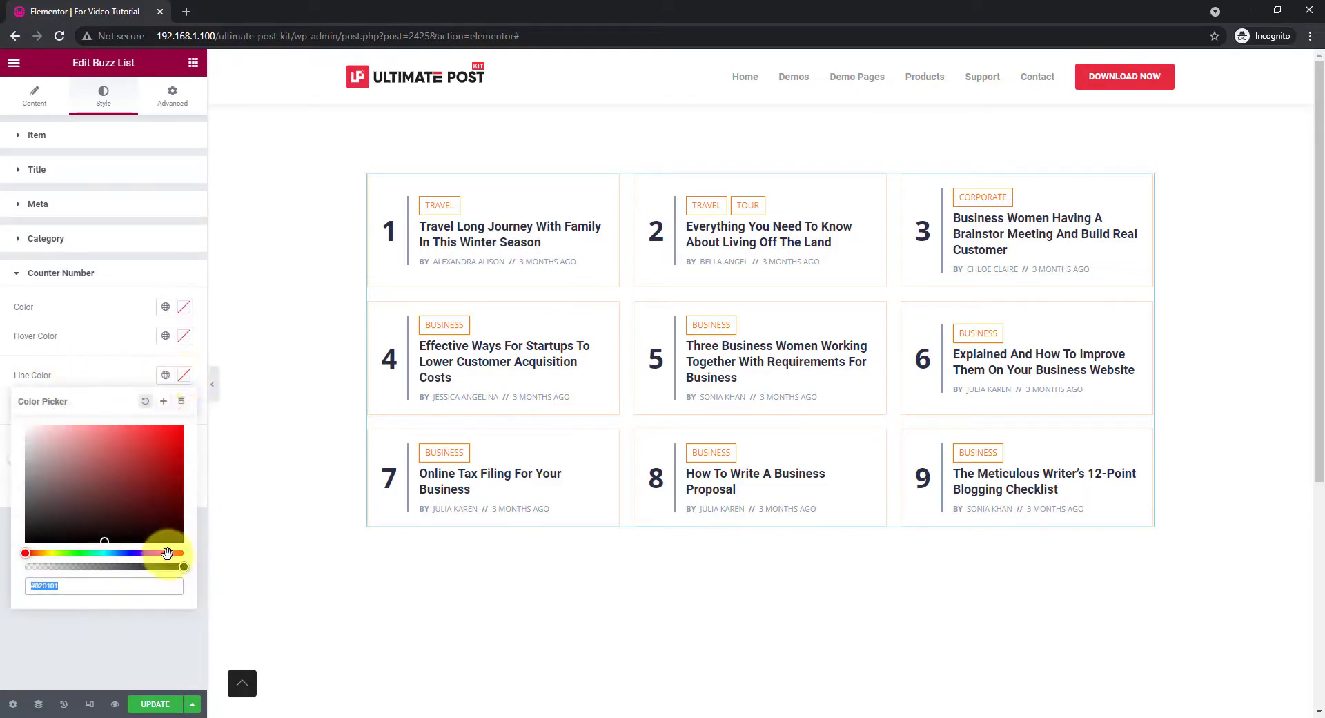
{"action": "left_click_drag", "start_coordinate": [185, 568], "coordinate": [47, 562]}
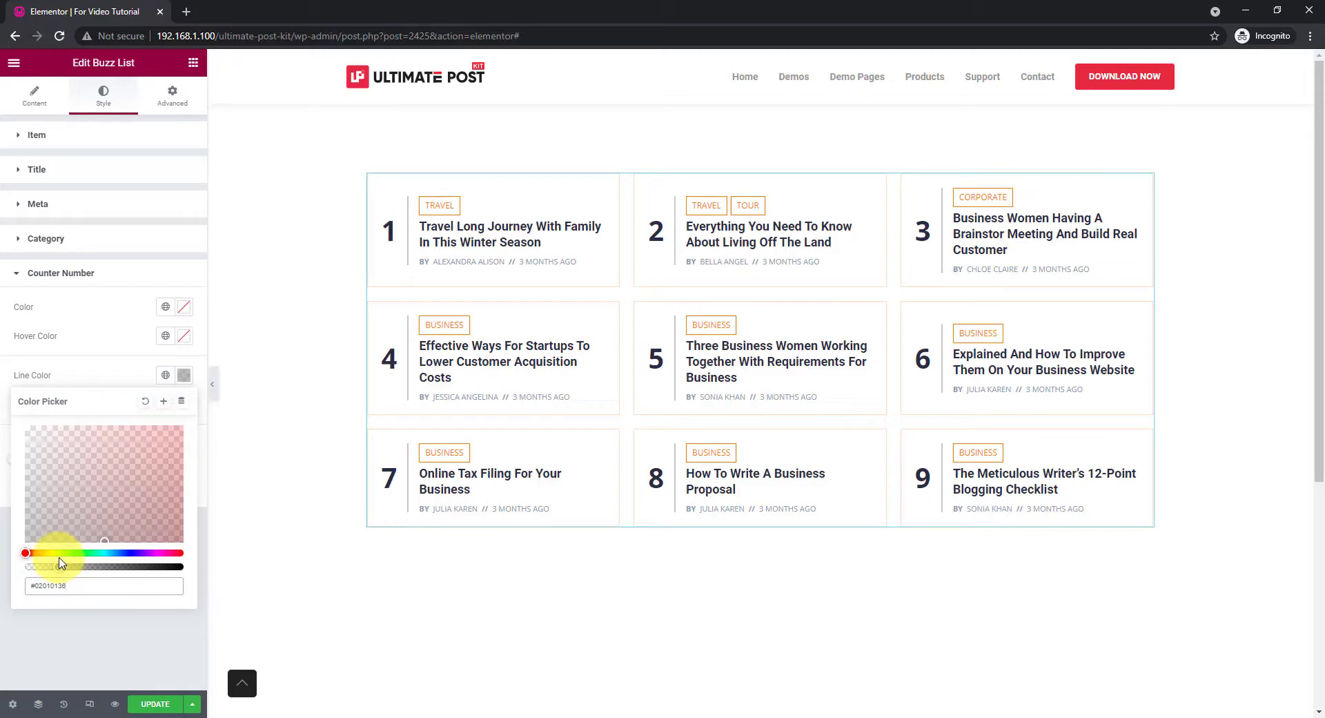
{"action": "left_click", "coordinate": [212, 381]}
{"action": "left_click", "coordinate": [212, 381]}
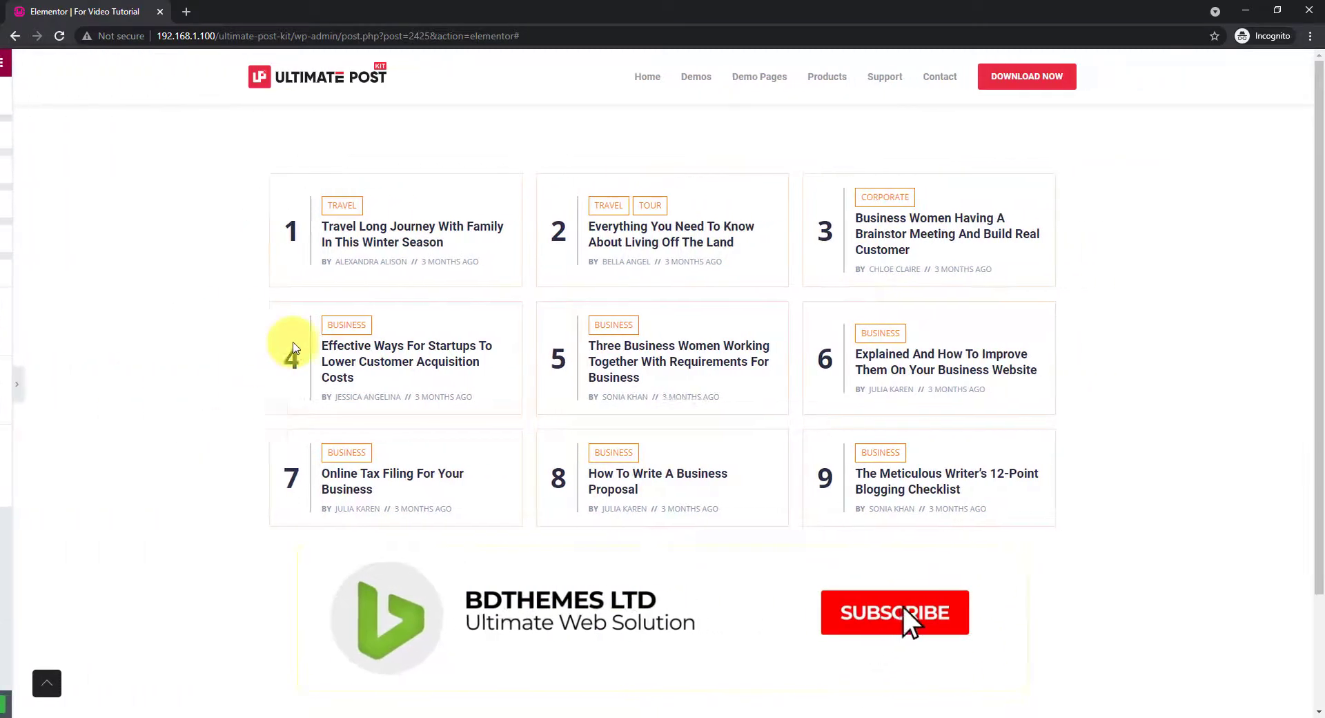